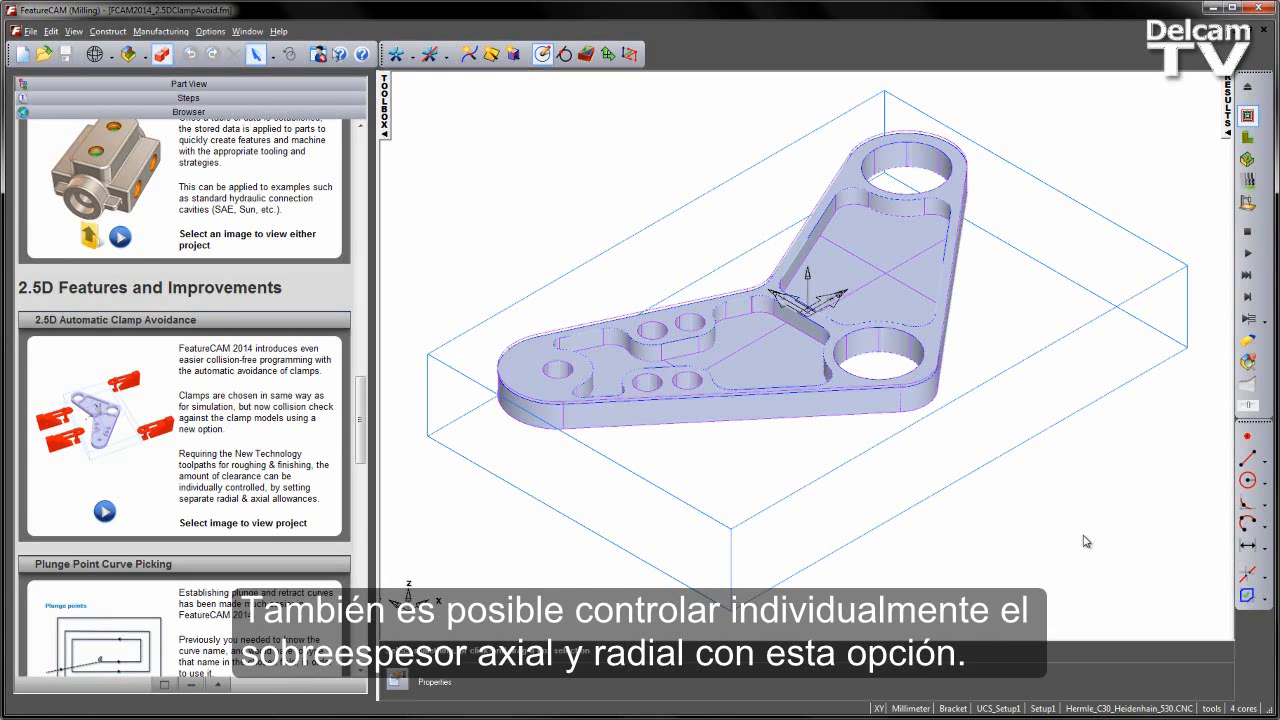
# - Run the 3D simulation of the bracket's machining without clamps through to the end, and clear the simulation
pyautogui.moveTo(1107, 292); pyautogui.dragTo(1040, 411, button='middle')
pyautogui.click(323, 84)
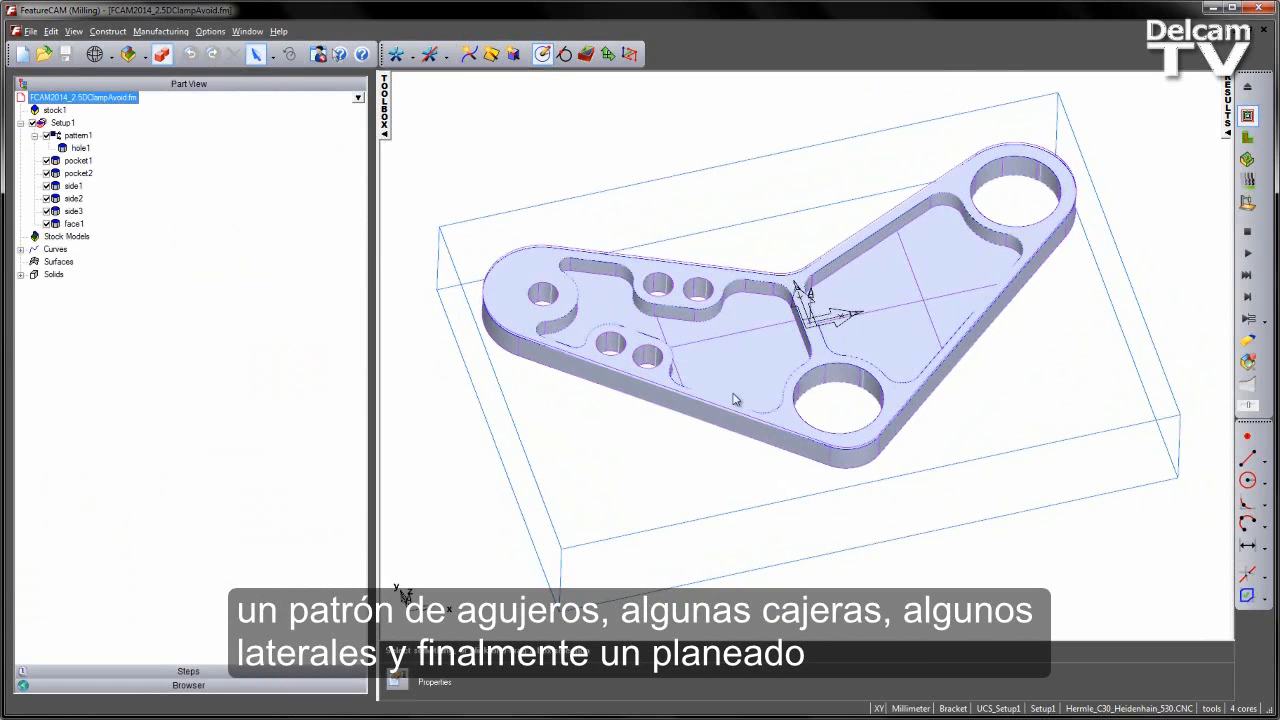
pyautogui.moveTo(964, 468); pyautogui.dragTo(1002, 421, button='middle')
pyautogui.click(1248, 160)
pyautogui.click(1247, 253)
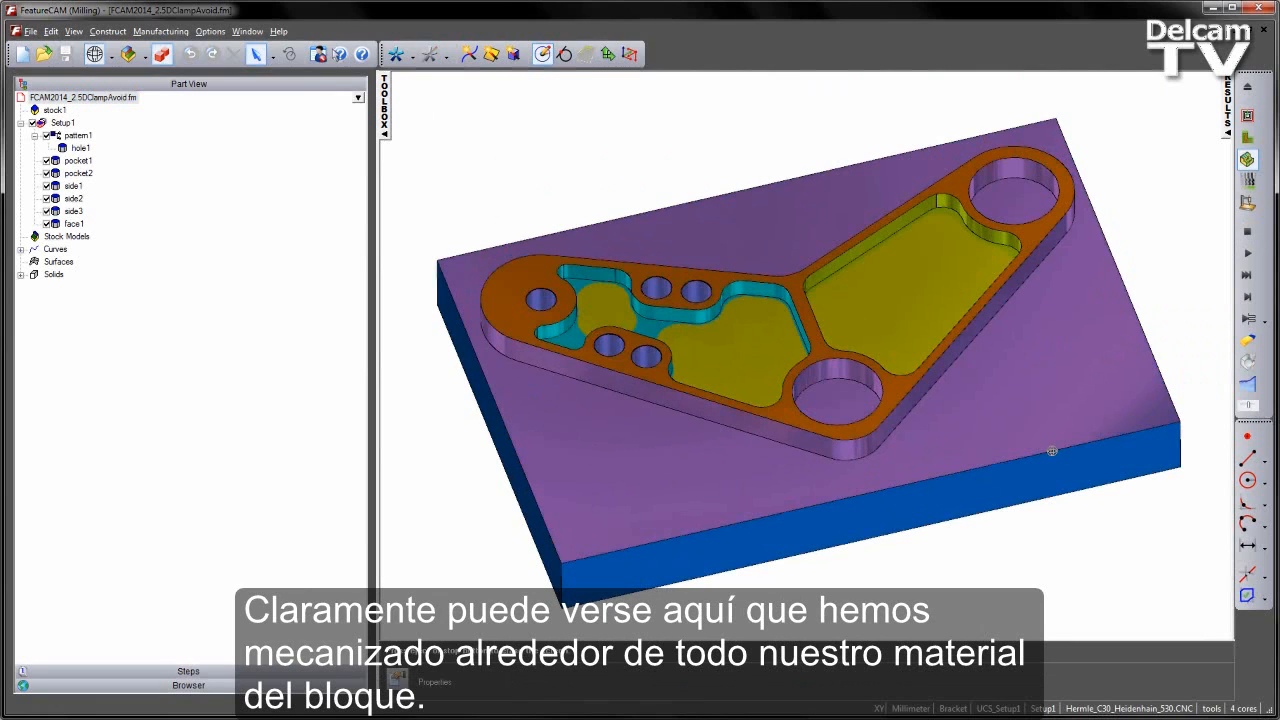
pyautogui.click(1247, 231)
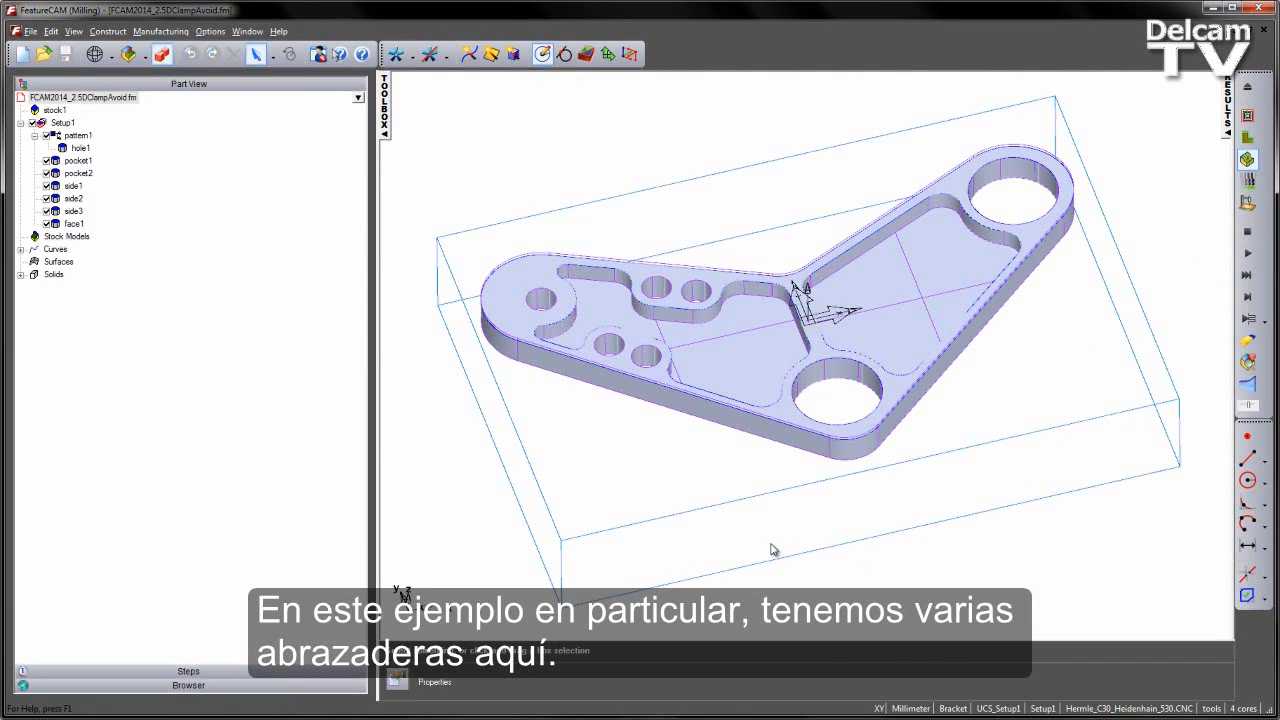
# - Inspect the clamp models among the part's solids, highlighting clamp1_block to locate it
pyautogui.click(21, 275)
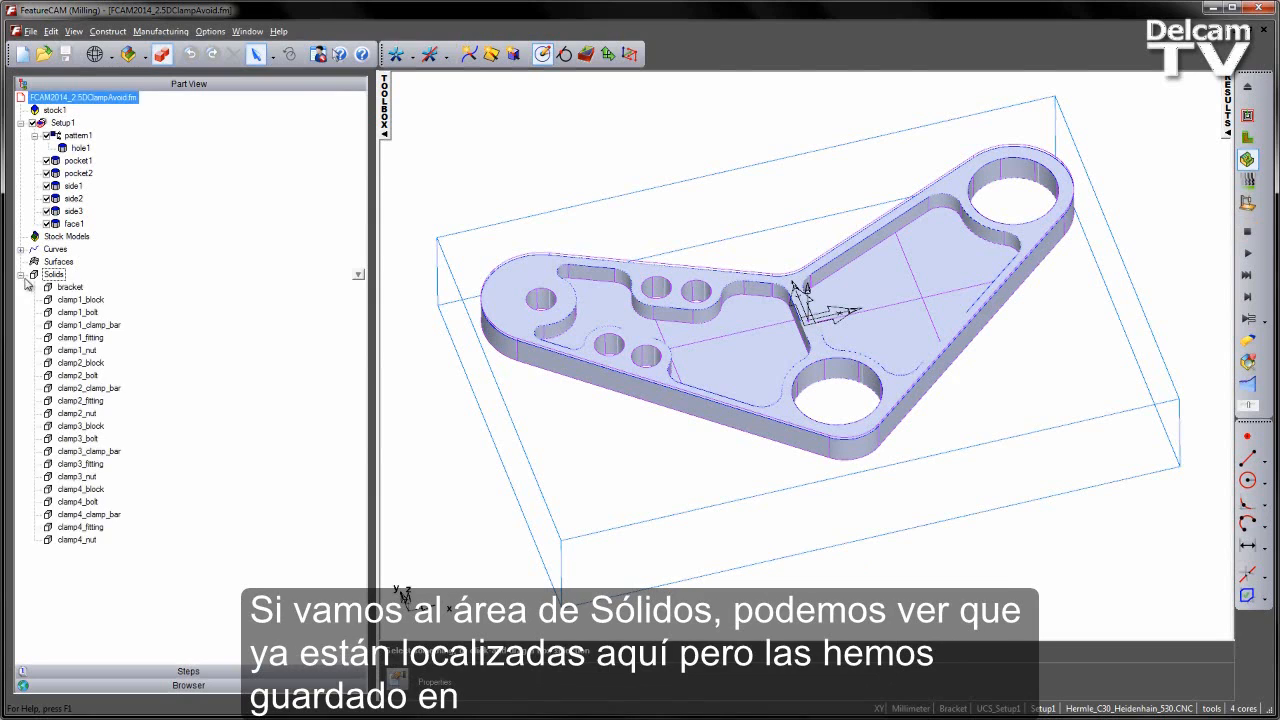
pyautogui.click(77, 301)
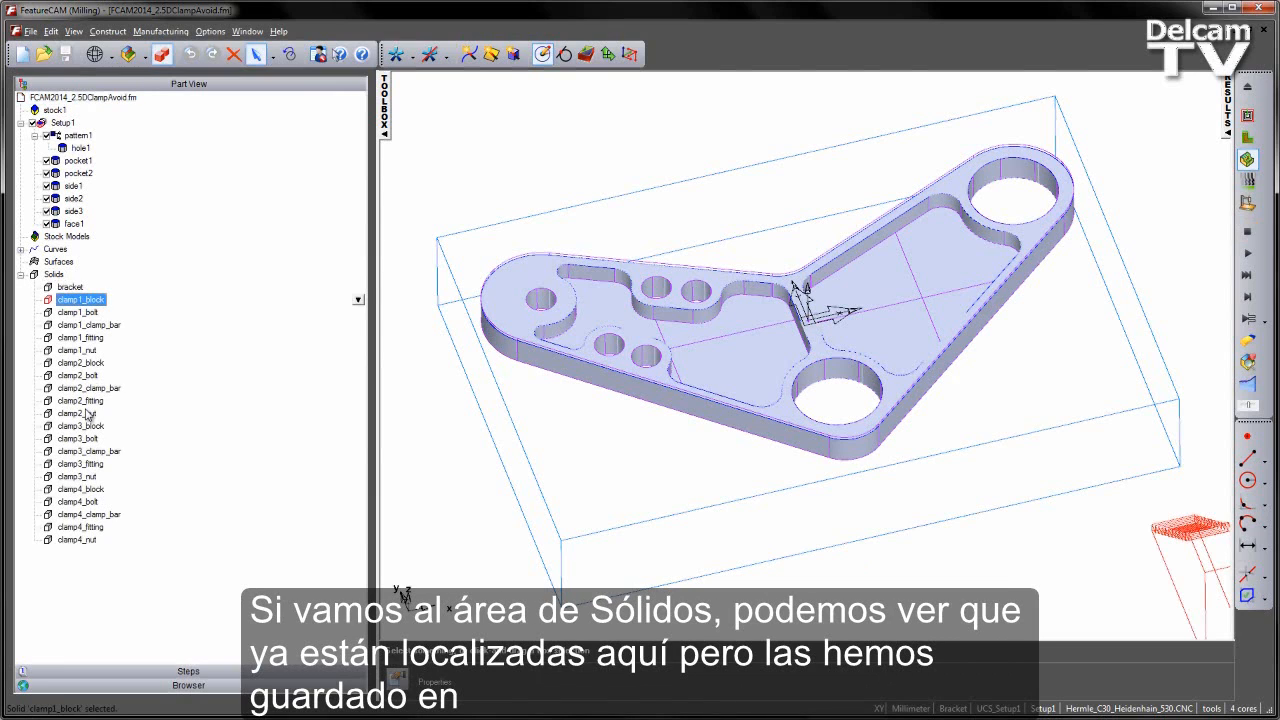
pyautogui.click(21, 276)
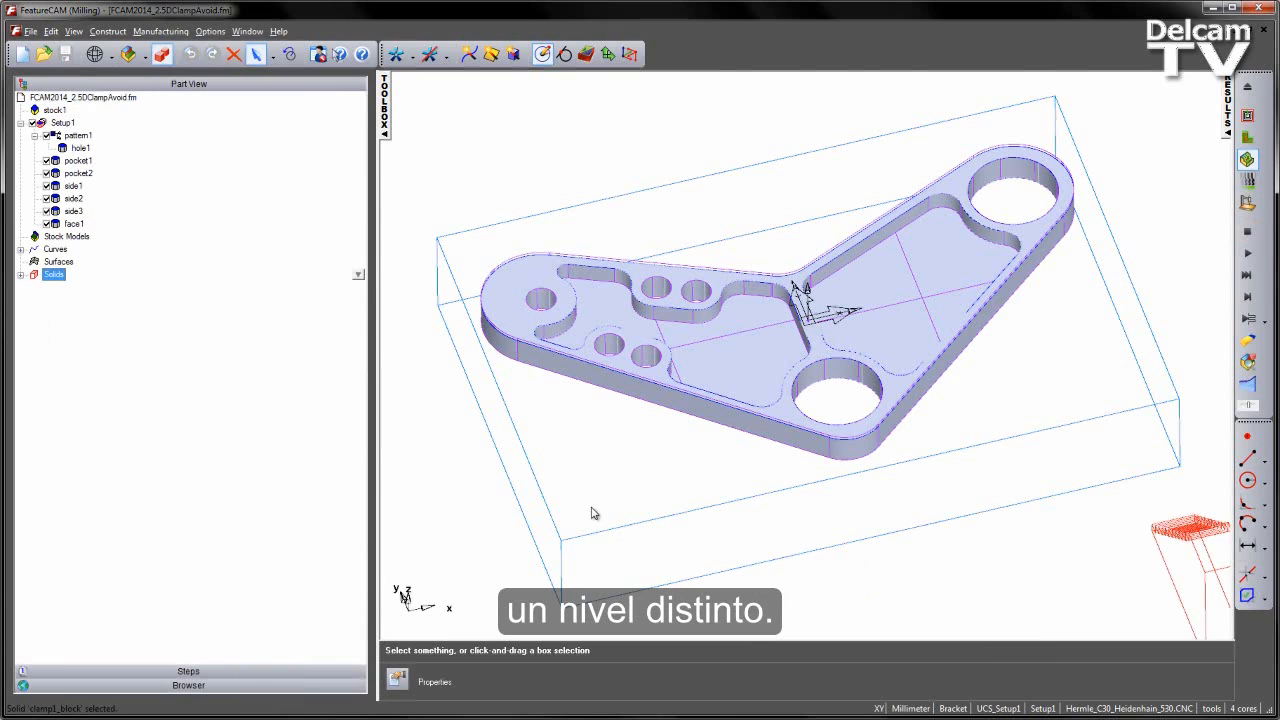
# - Make the Clamps layer visible in the part
pyautogui.click(955, 708)
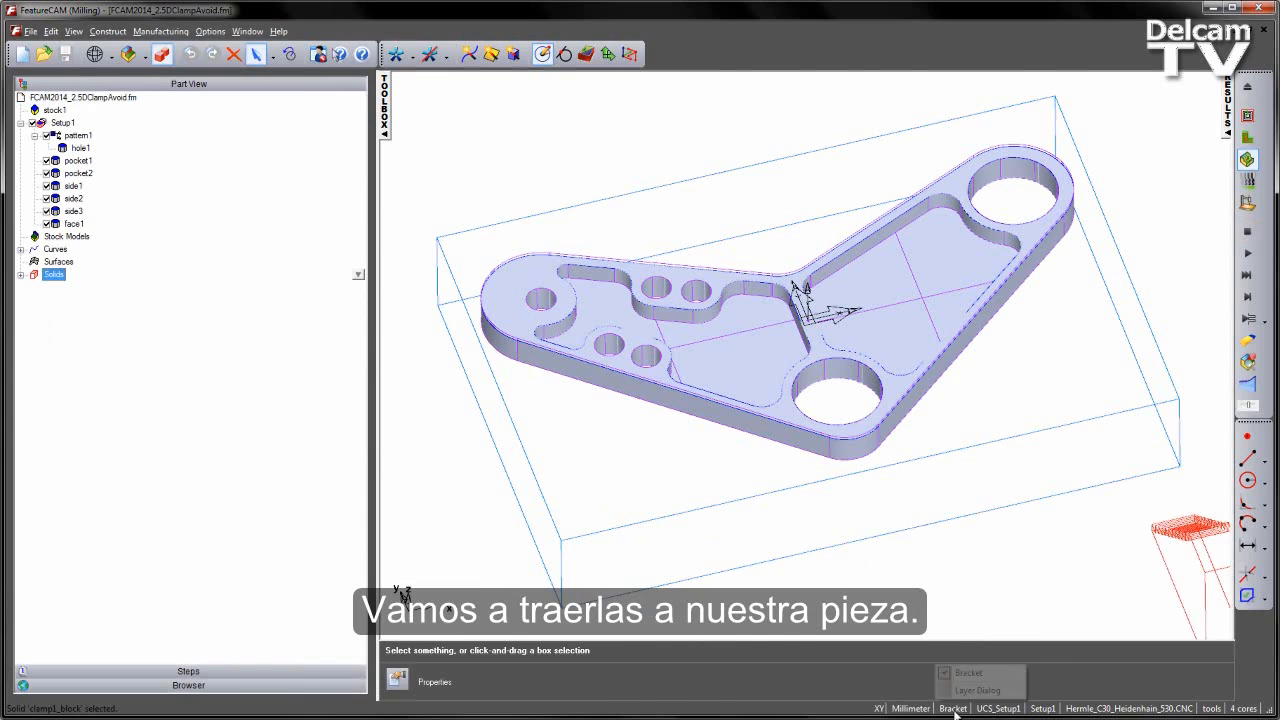
pyautogui.click(974, 694)
pyautogui.click(356, 409)
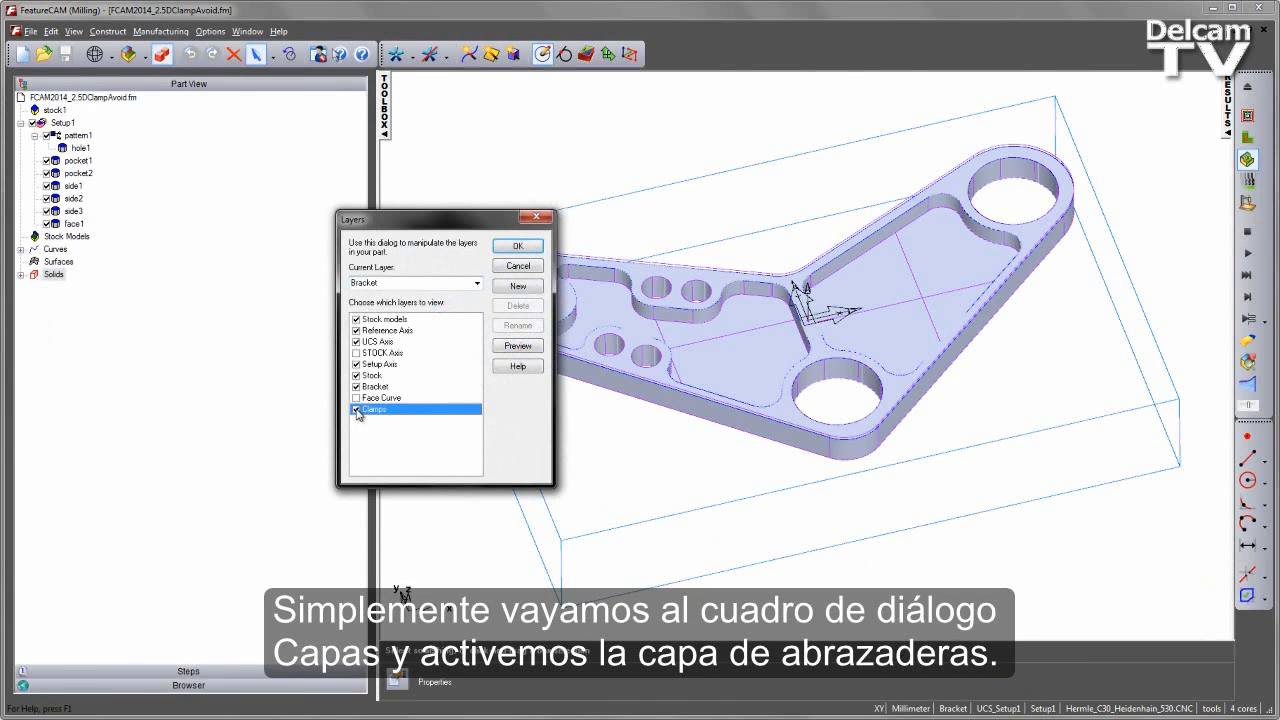
pyautogui.click(517, 248)
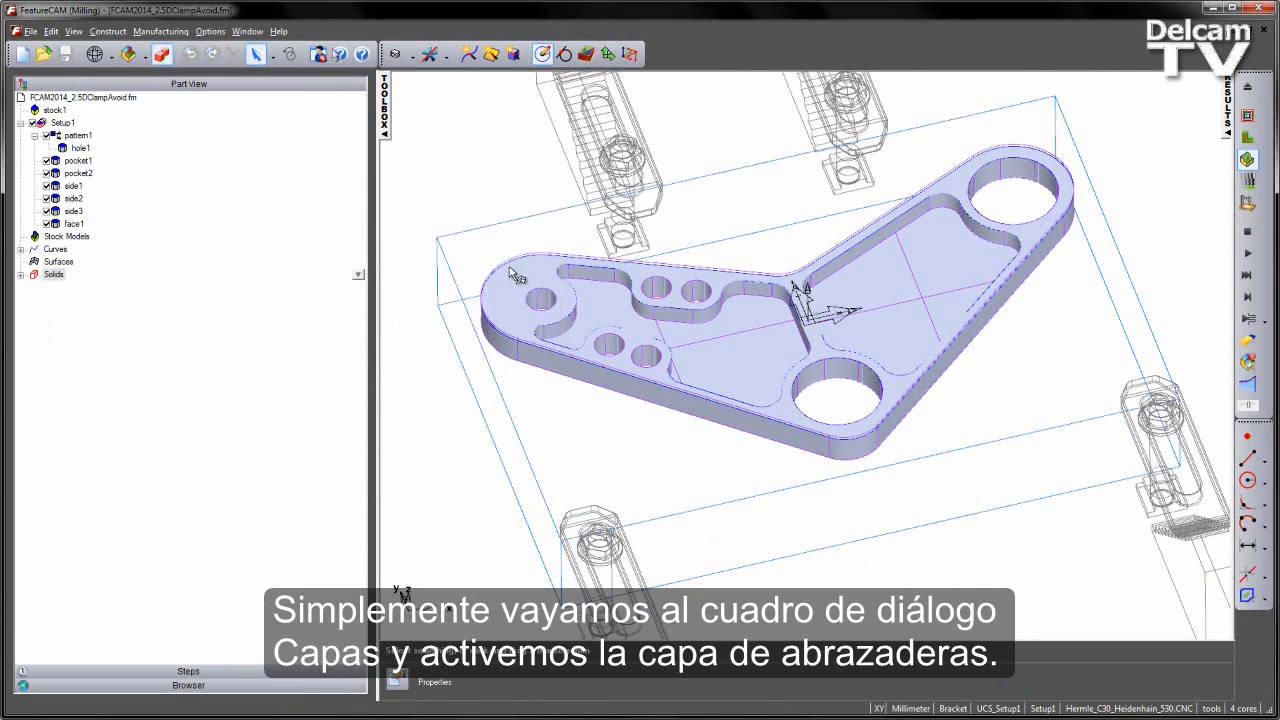
# - Shade the clamp solids together with the bracket and examine how the clamps sit around the stock
pyautogui.click(168, 58)
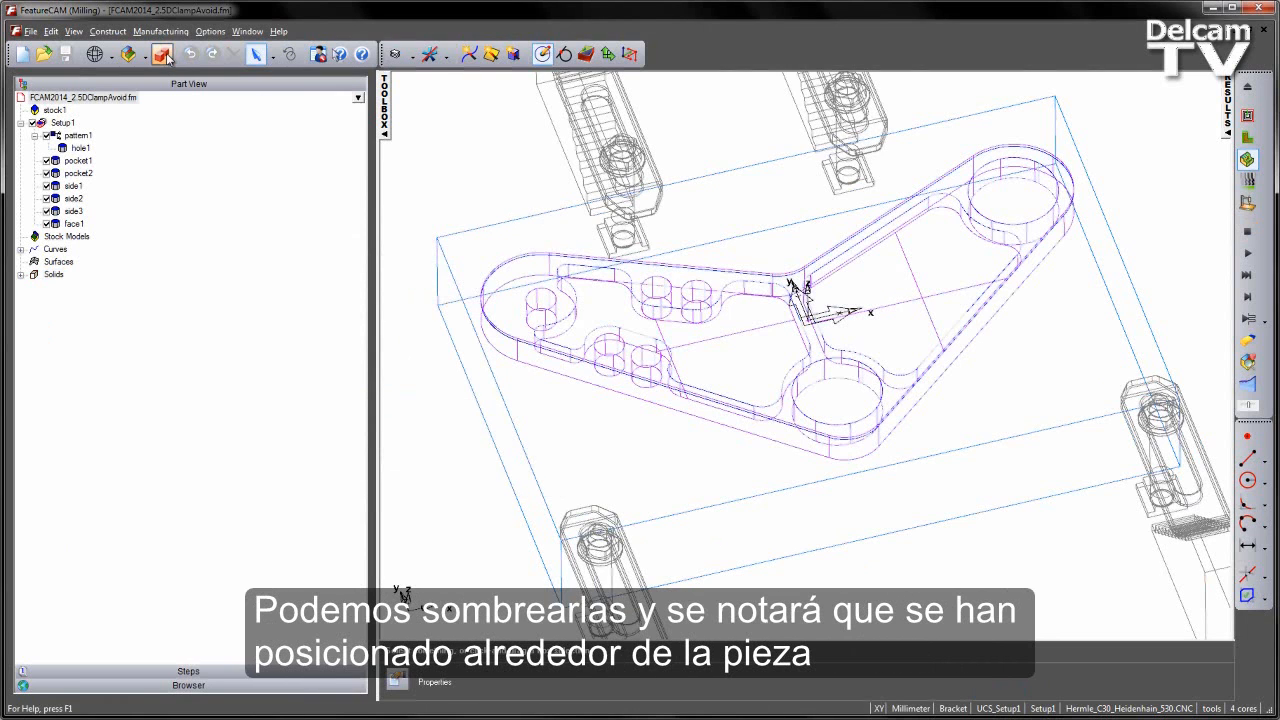
pyautogui.click(168, 58)
pyautogui.scroll(-2, 571, 309)
pyautogui.moveTo(677, 458)
pyautogui.mouseDown(button='middle')
pyautogui.moveTo(923, 480)
pyautogui.moveTo(1050, 342)
pyautogui.mouseUp(button='middle')
pyautogui.moveTo(786, 284); pyautogui.dragTo(811, 373, button='middle')
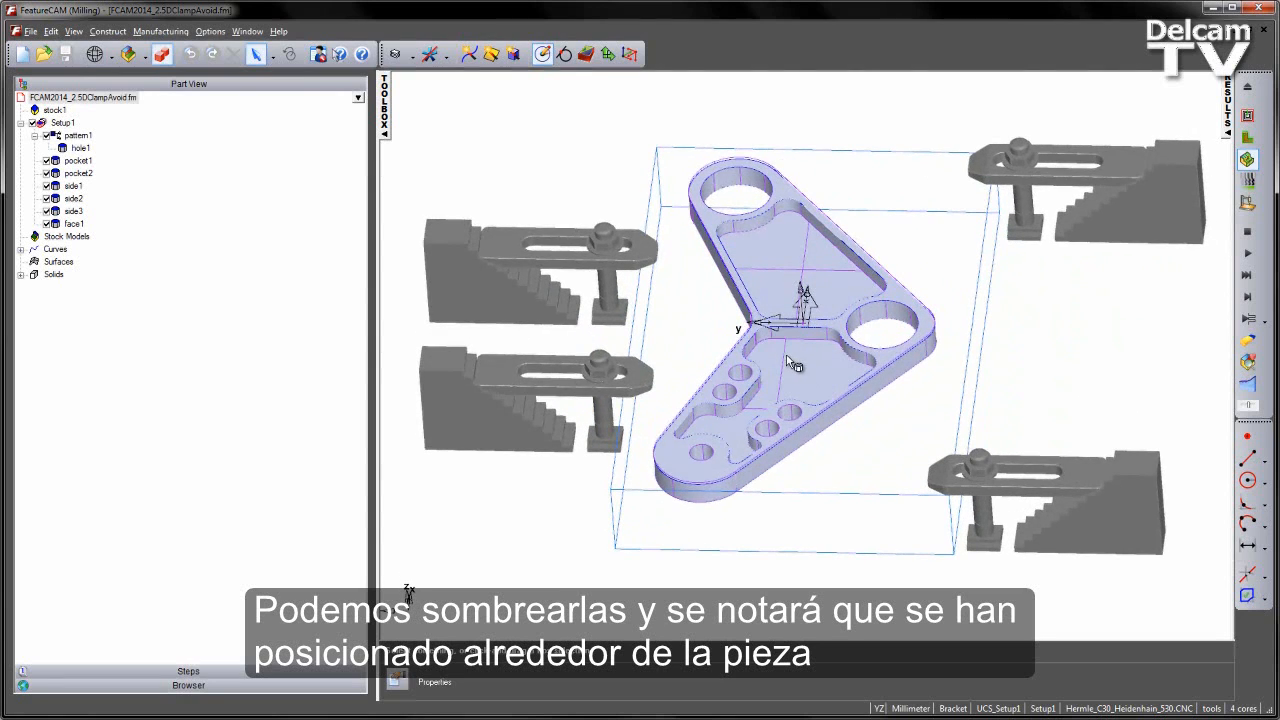
pyautogui.keyDown('shift'); pyautogui.moveTo(744, 332); pyautogui.dragTo(717, 338, button='middle'); pyautogui.keyUp('shift')
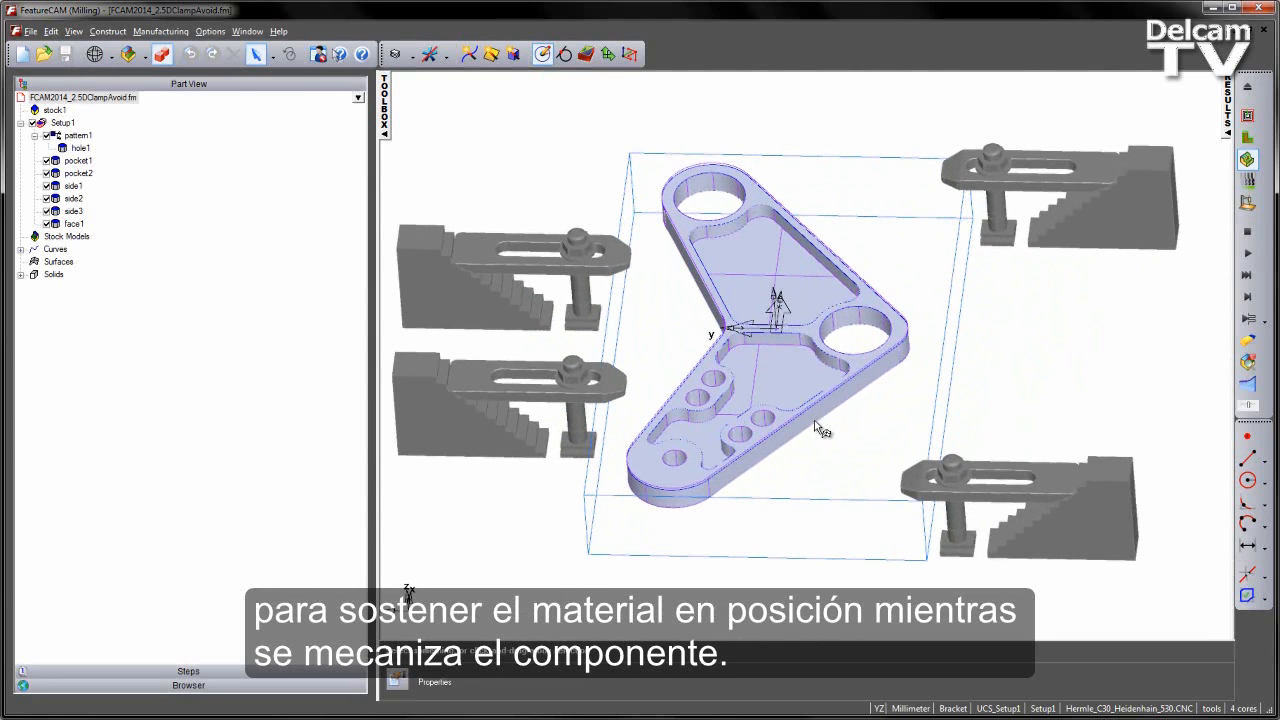
pyautogui.moveTo(1136, 417); pyautogui.dragTo(951, 472, button='middle')
pyautogui.scroll(-3, 951, 472)
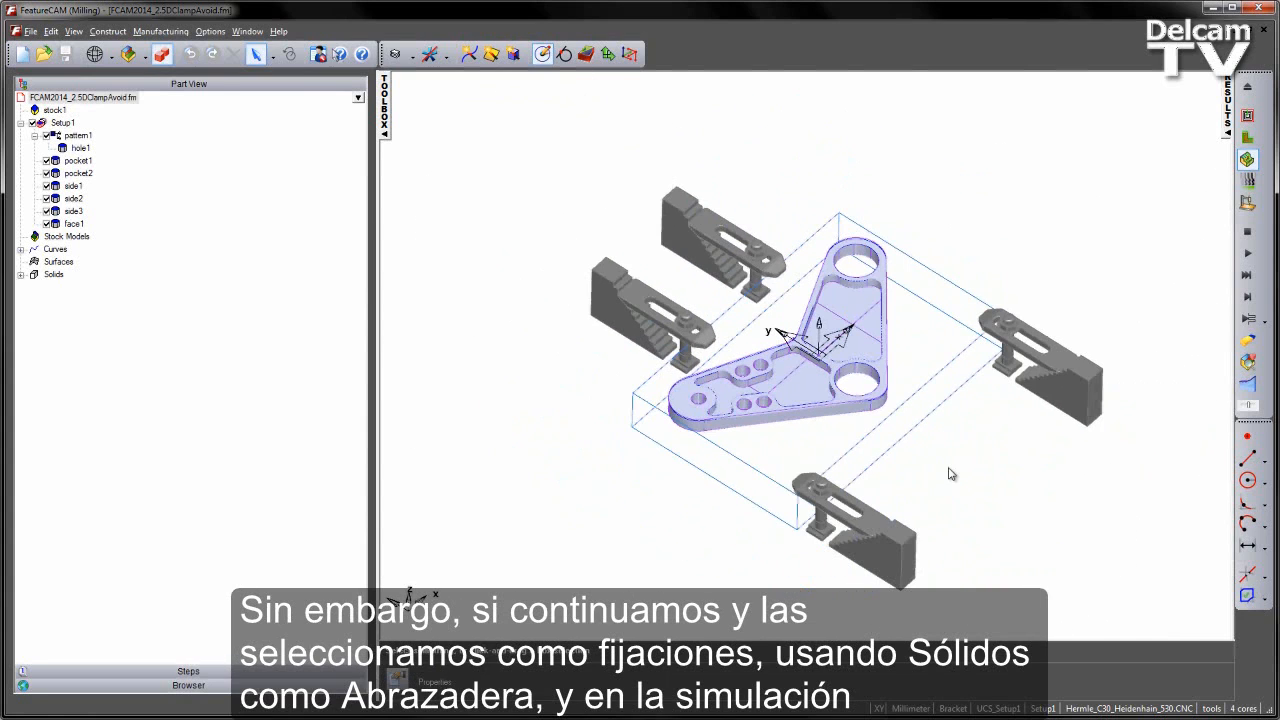
# - Define all clamp solids from clamp1_block through clamp4_nut as clamps using Use Solids As Clamp
pyautogui.click(20, 274)
pyautogui.click(84, 300)
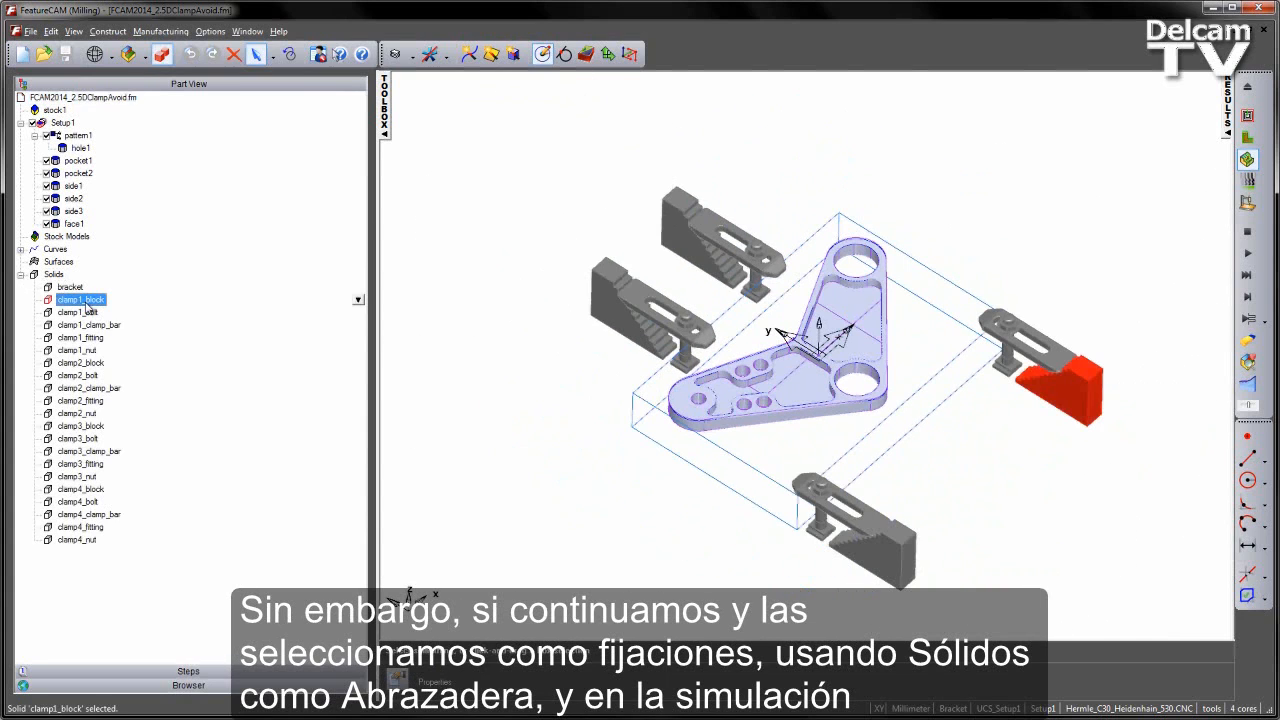
pyautogui.keyDown('shift'); pyautogui.click(88, 545); pyautogui.keyUp('shift')
pyautogui.rightClick(354, 354)
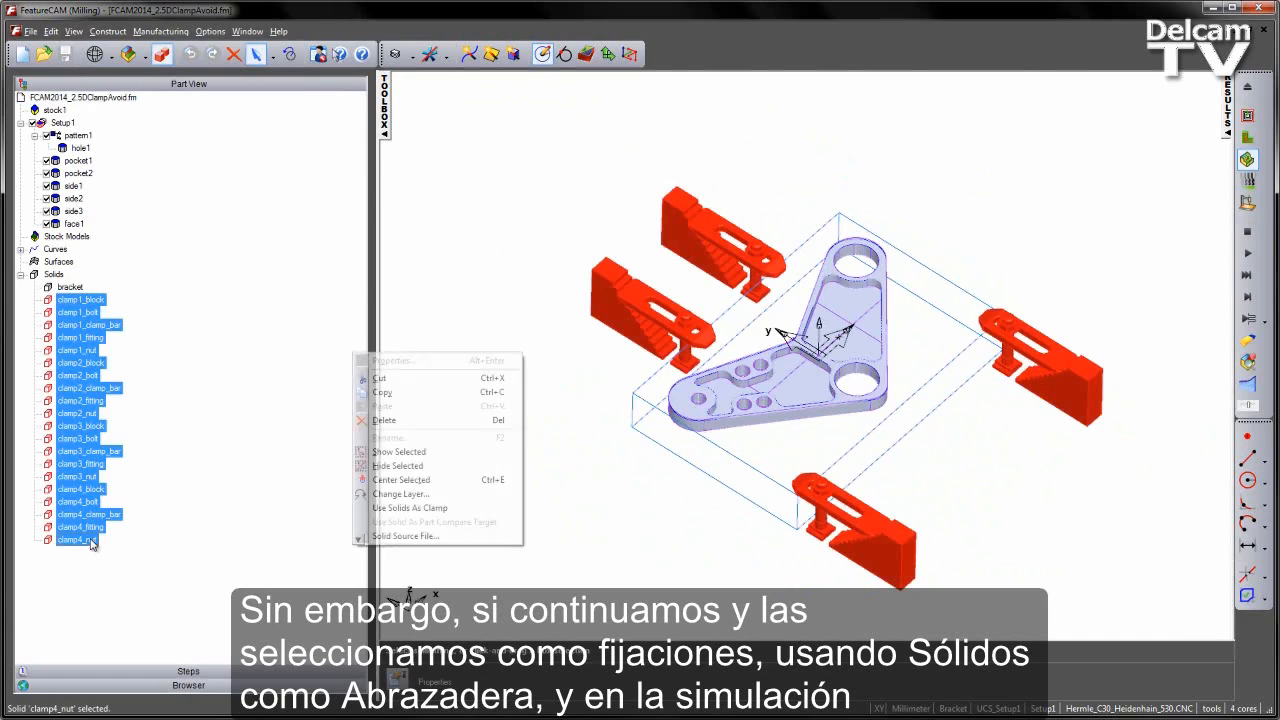
pyautogui.click(435, 509)
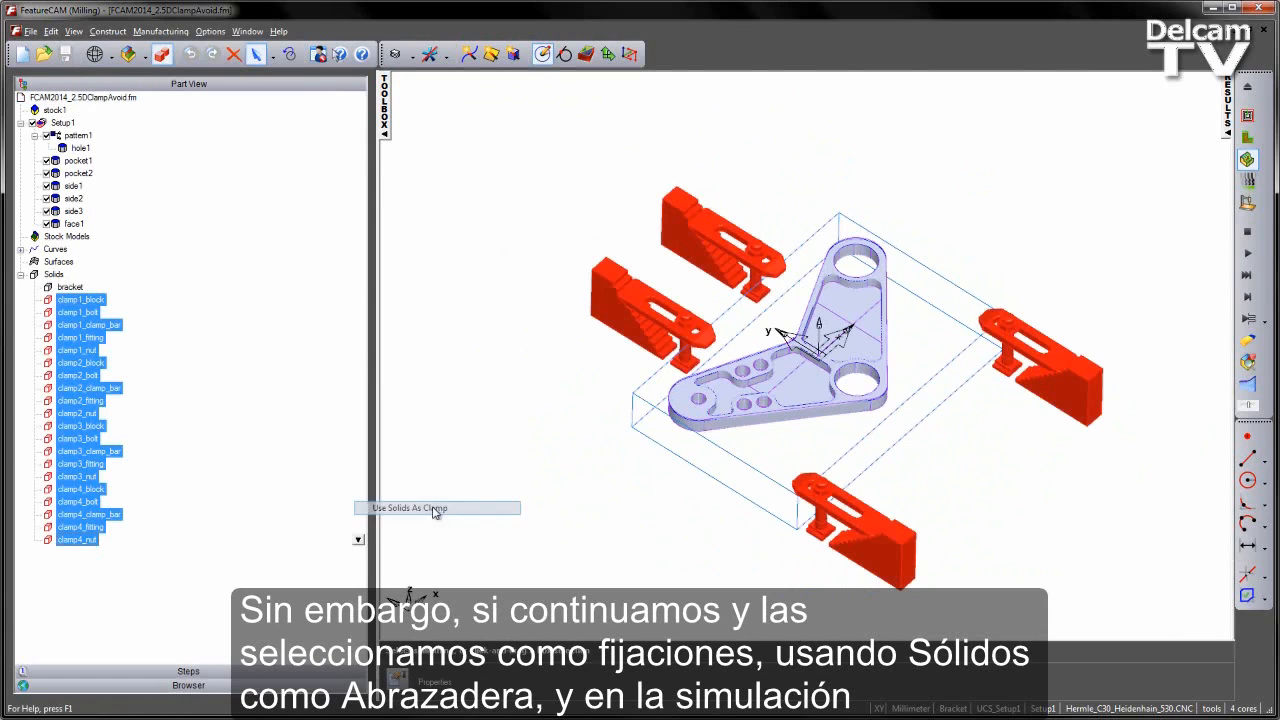
pyautogui.click(548, 507)
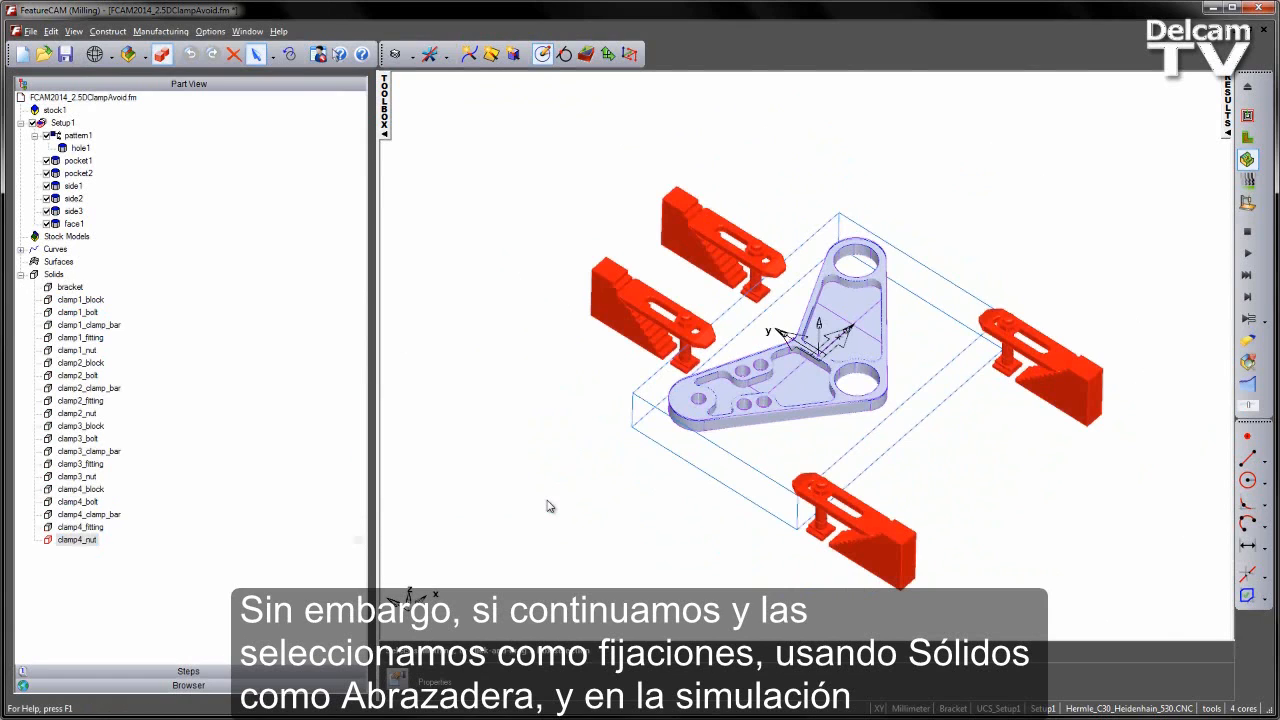
# - Turn on Pause on gouge with its pause dialog in the 2D/3D shaded simulation options and apply the settings
pyautogui.click(210, 31)
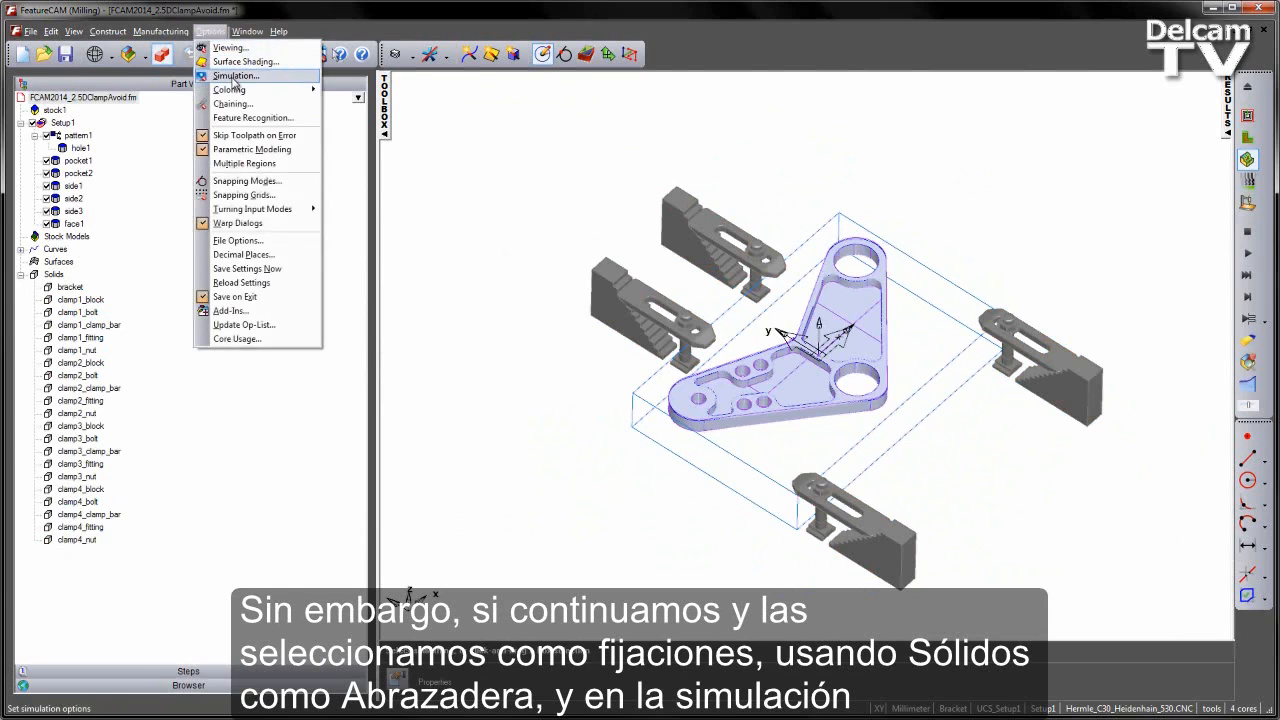
pyautogui.click(240, 76)
pyautogui.click(616, 238)
pyautogui.click(568, 275)
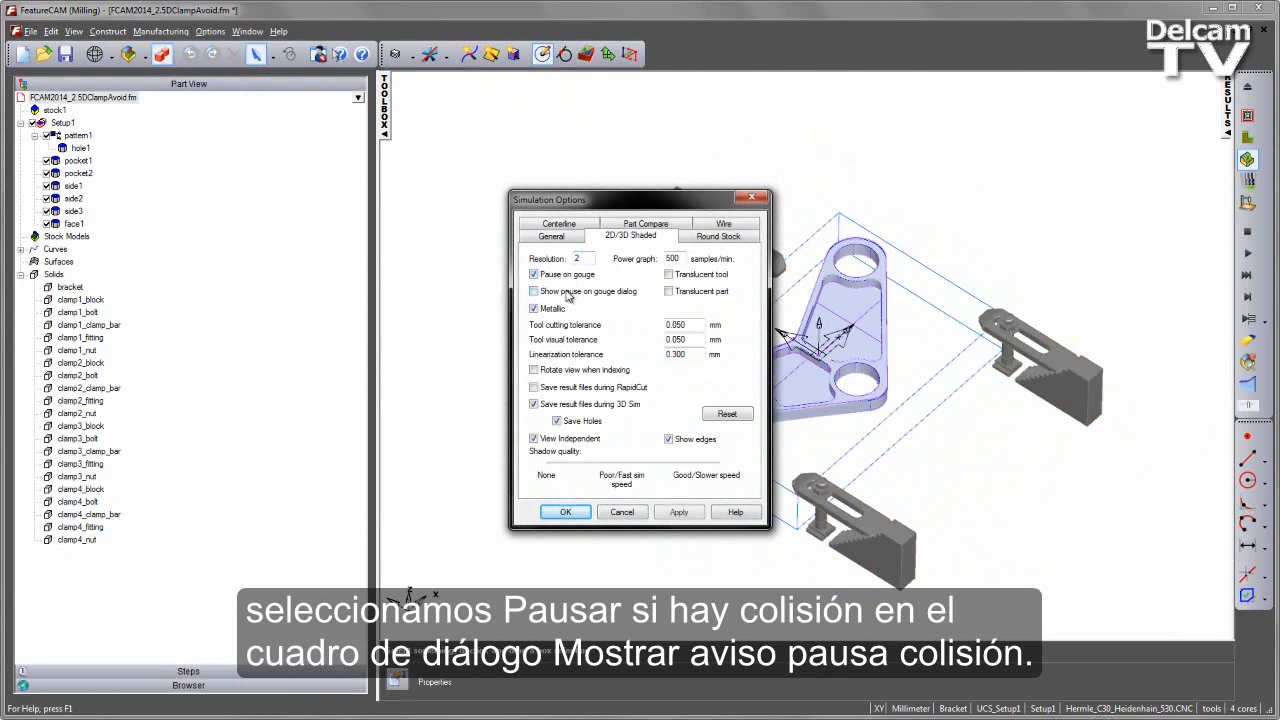
pyautogui.click(679, 512)
pyautogui.click(565, 512)
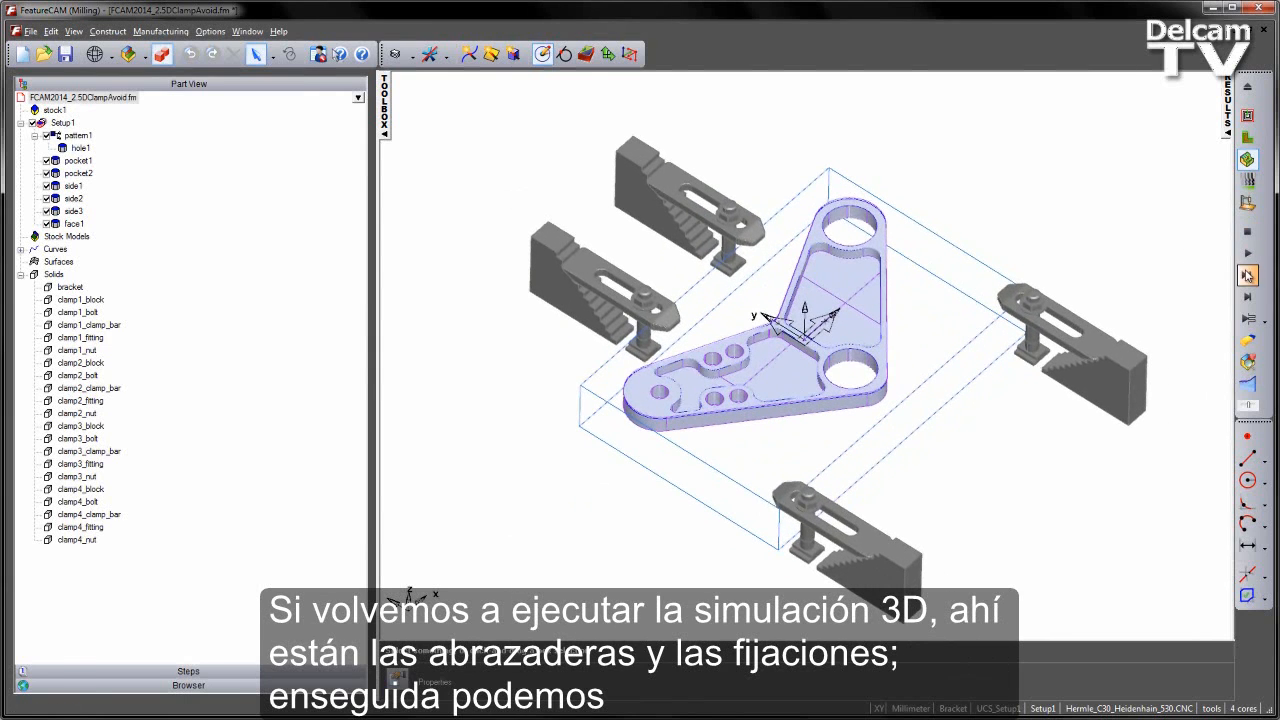
# - Run the 3D simulation with the clamps in place, acknowledging the gouge pauses and continuing to check for collisions
pyautogui.click(1247, 253)
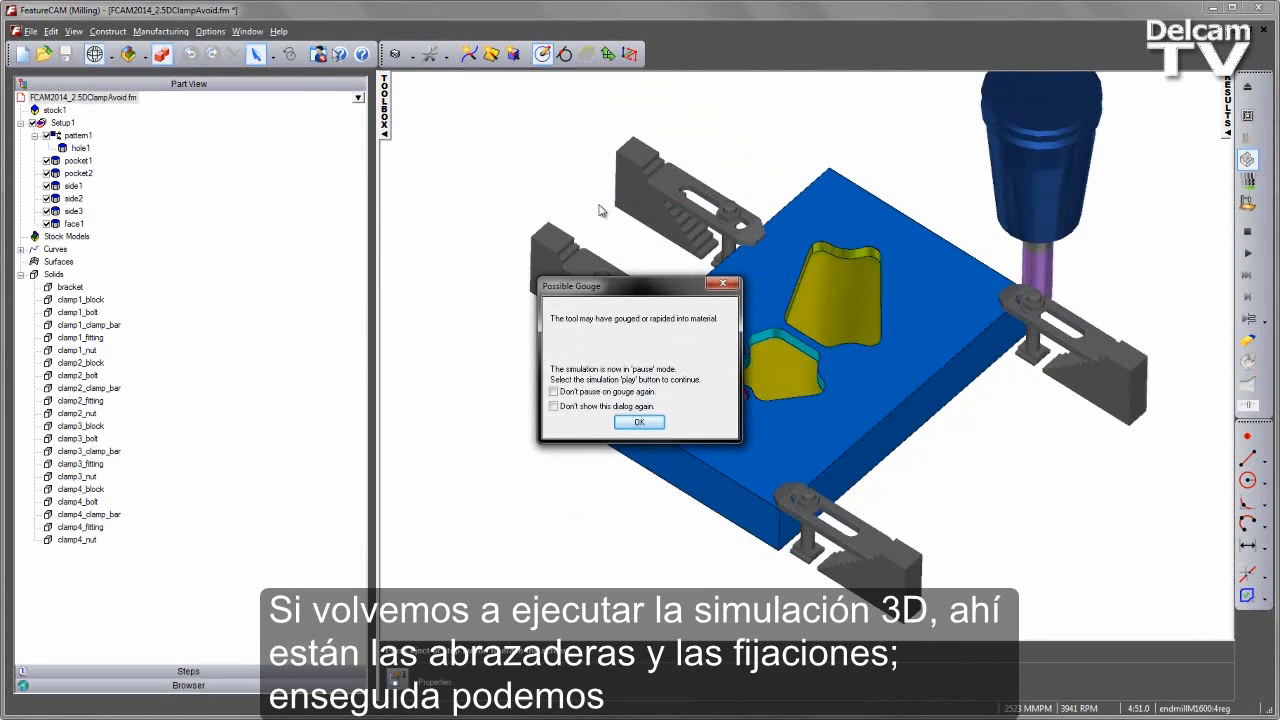
pyautogui.click(636, 423)
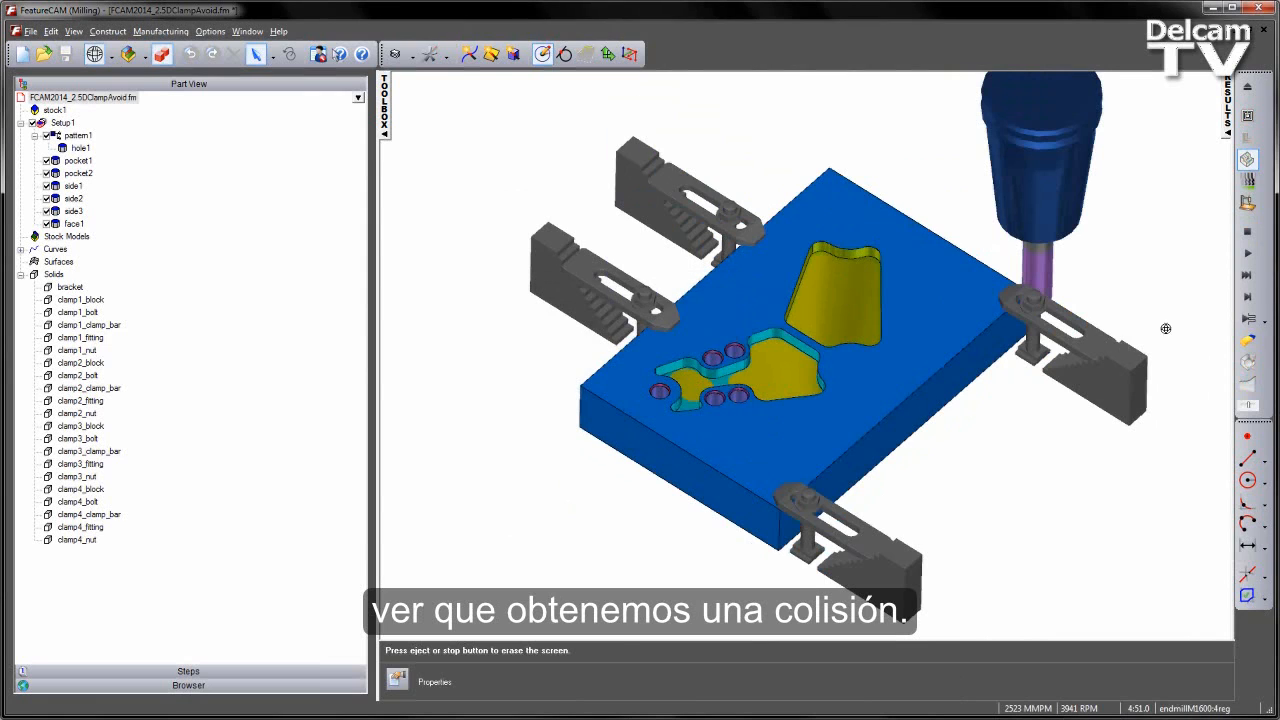
pyautogui.click(1247, 253)
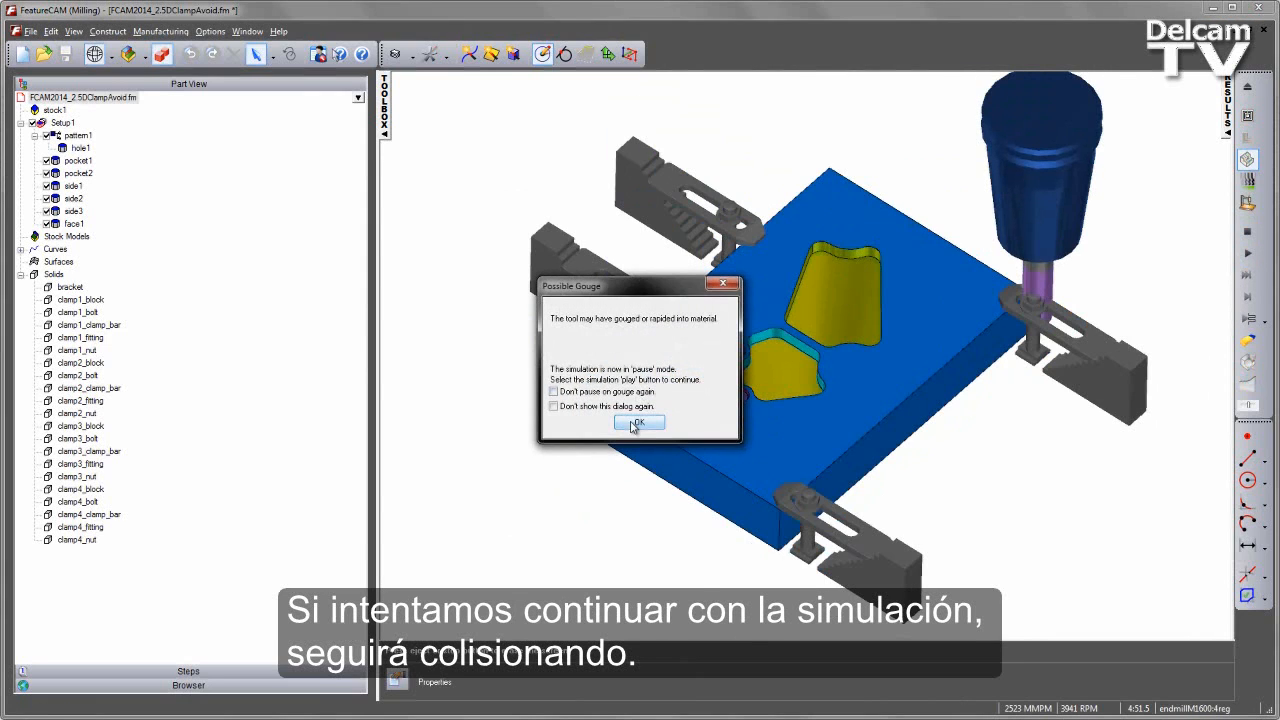
pyautogui.click(636, 423)
# - Disable further gouge pauses and gouge dialogs, run the 3D simulation to the end, and clear it
pyautogui.click(1247, 253)
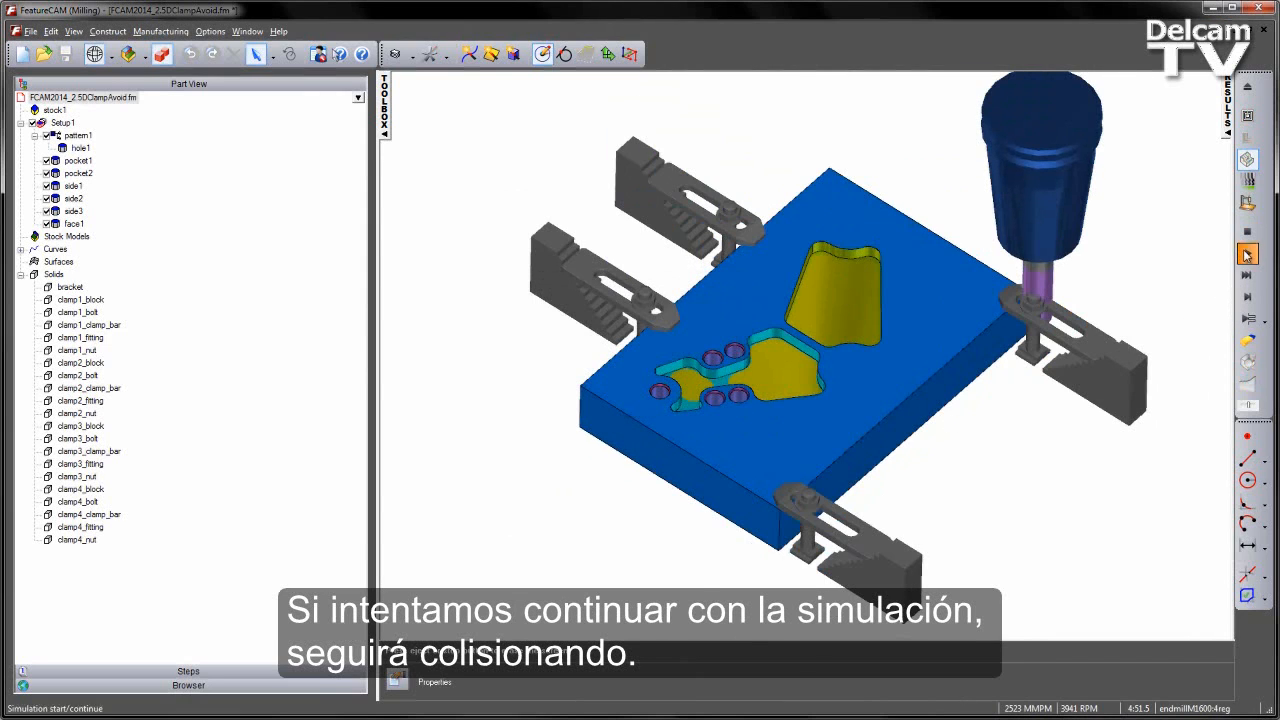
pyautogui.click(553, 391)
pyautogui.click(553, 406)
pyautogui.click(639, 422)
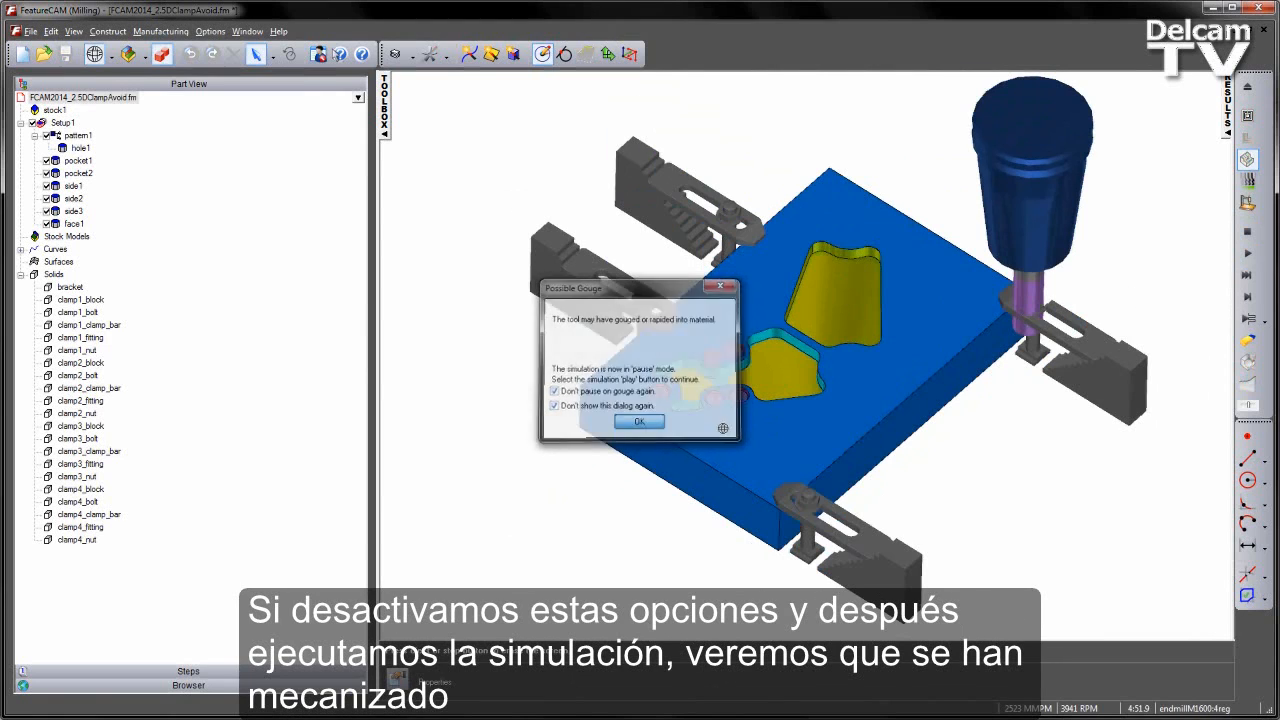
pyautogui.click(1247, 253)
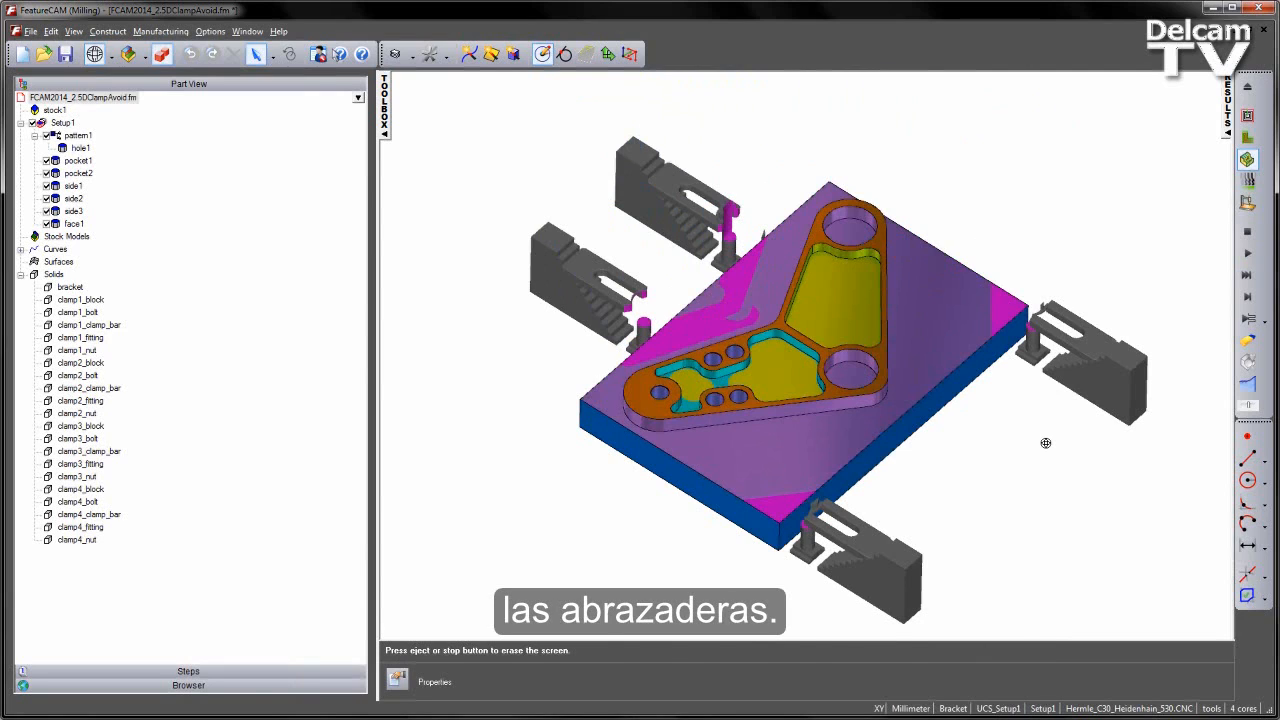
pyautogui.click(1247, 231)
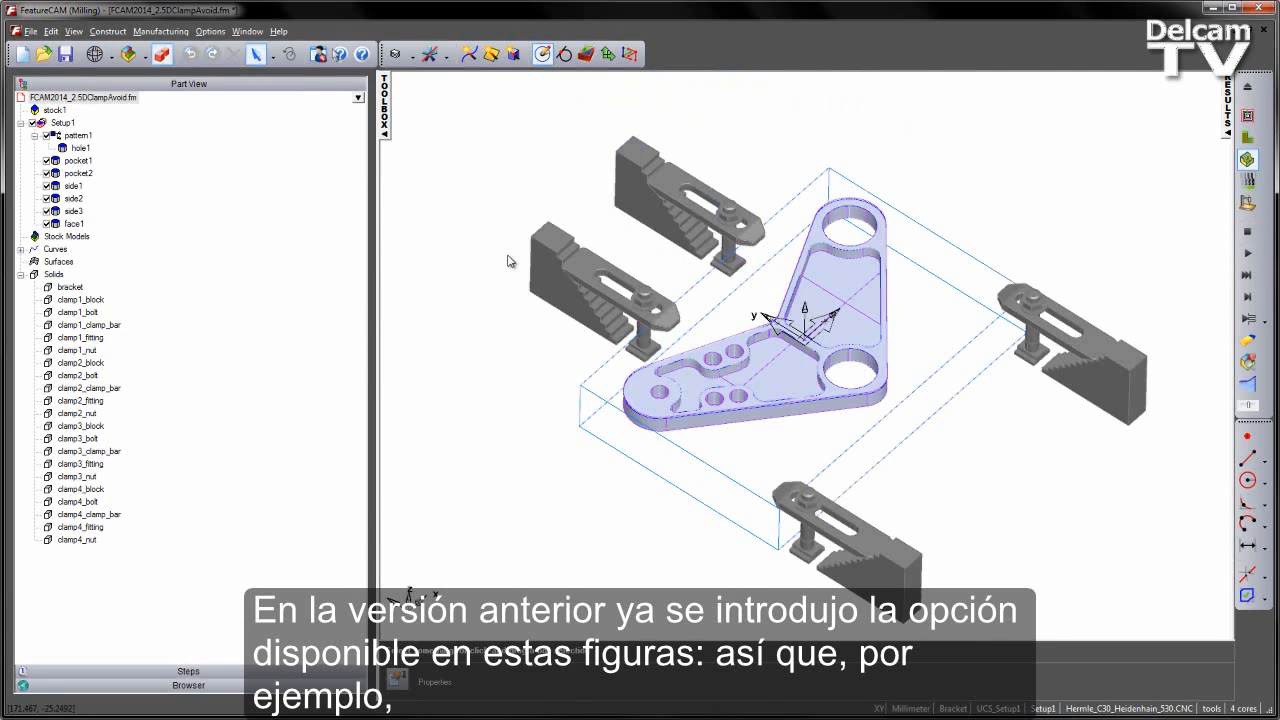
# - Review side1's NT roughing and finishing strategy and its selectable check surfaces, leaving the properties without changes
pyautogui.doubleClick(75, 186)
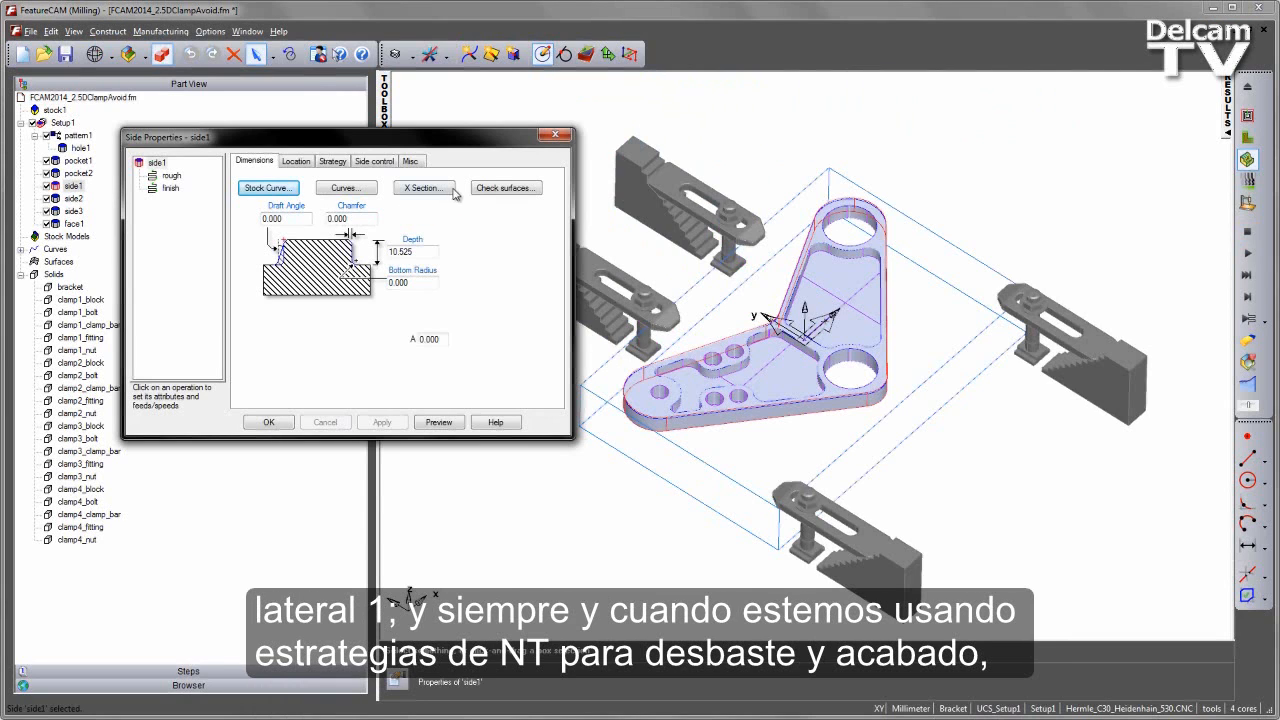
pyautogui.click(342, 163)
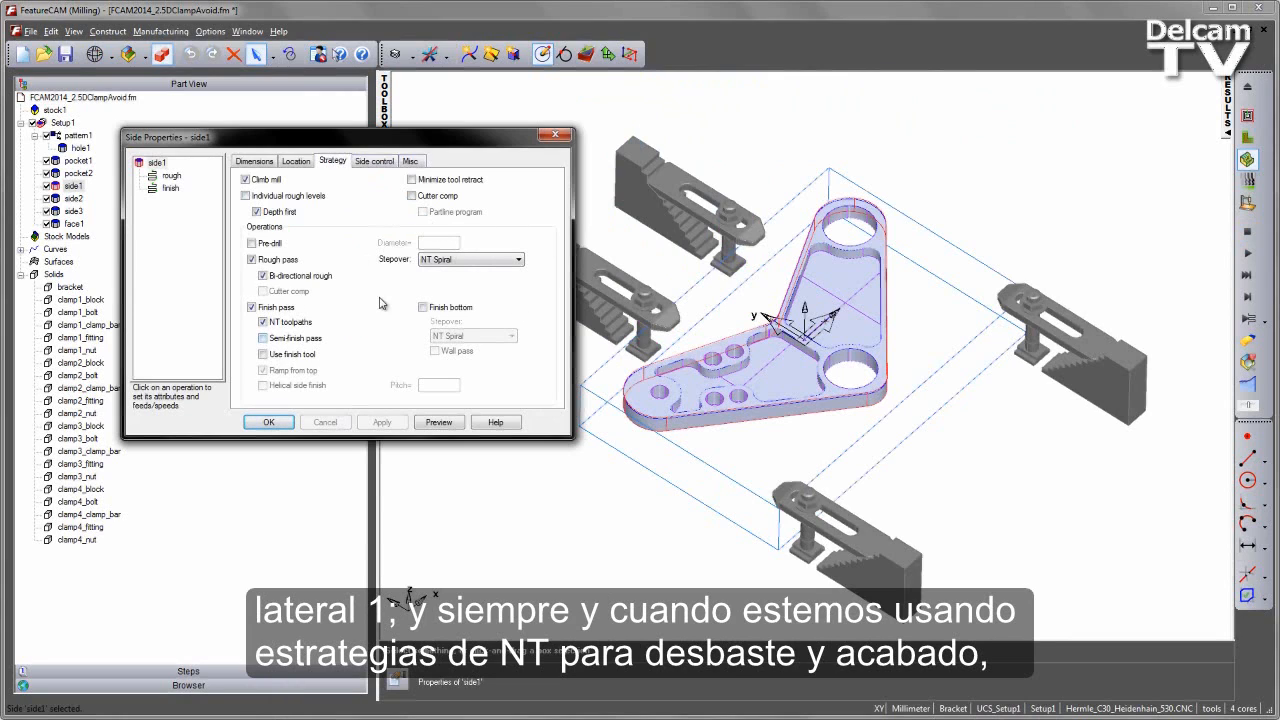
pyautogui.click(272, 164)
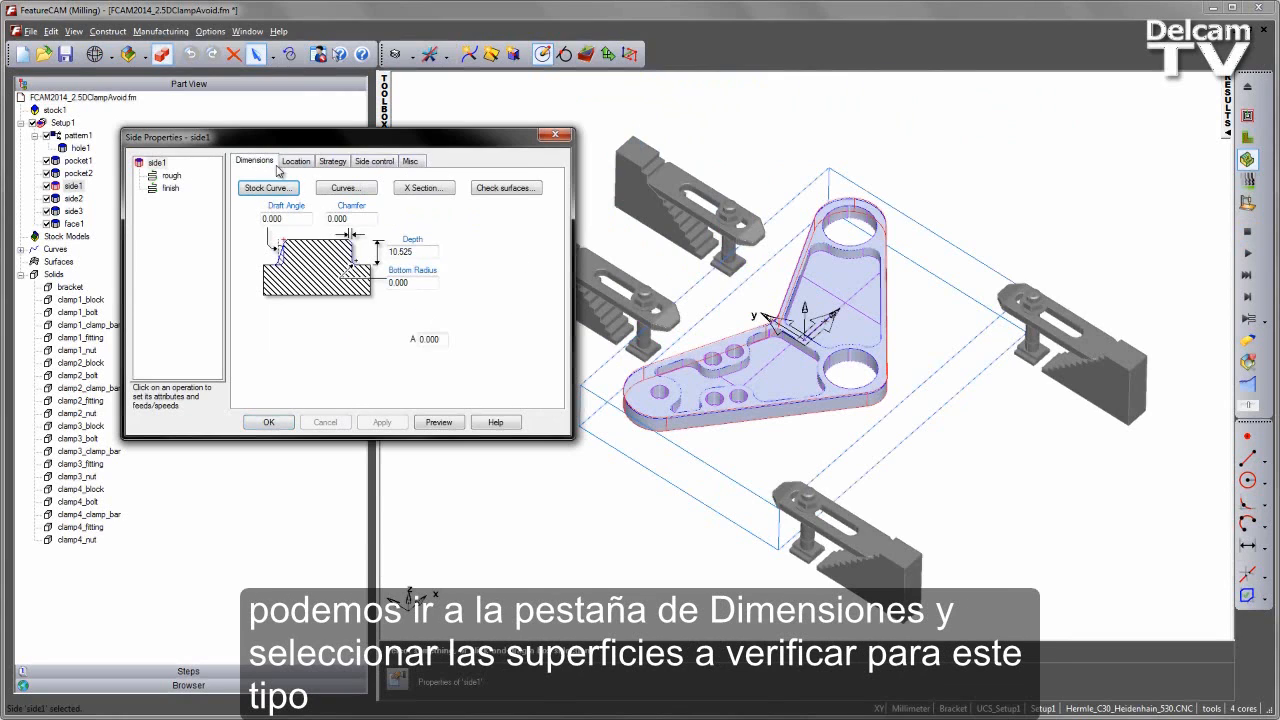
pyautogui.click(530, 187)
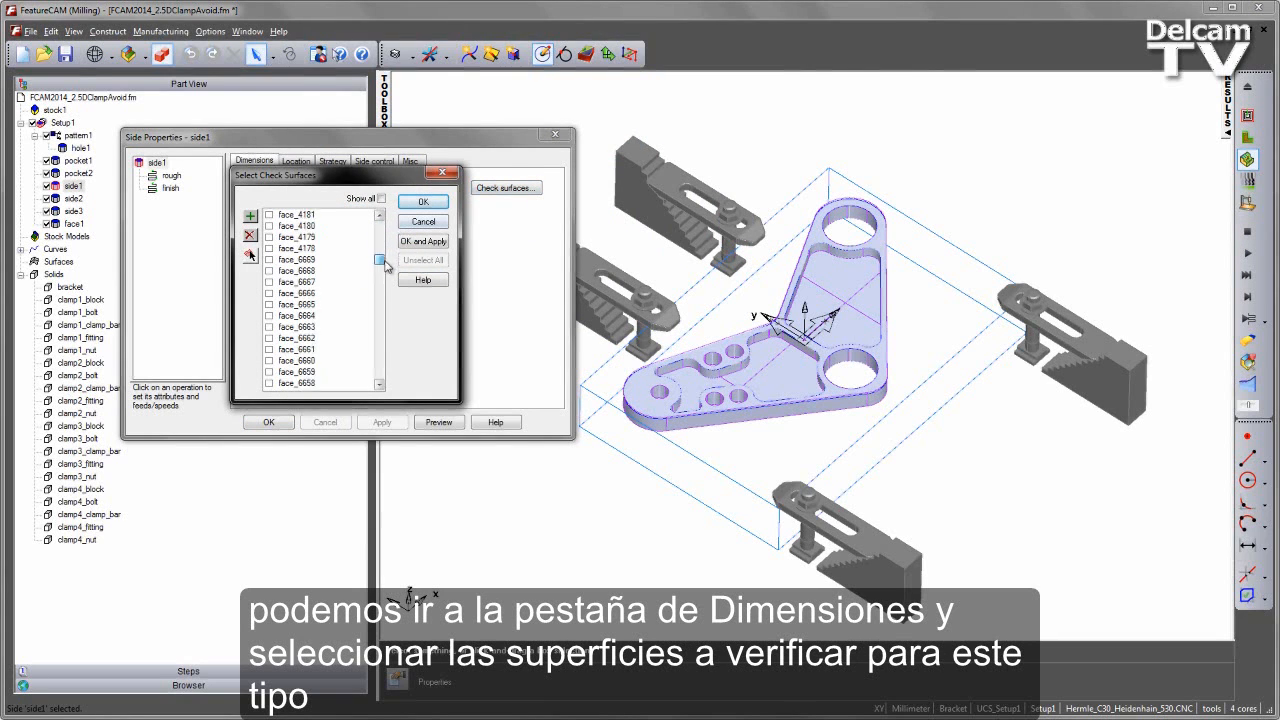
pyautogui.moveTo(386, 265); pyautogui.dragTo(386, 215)
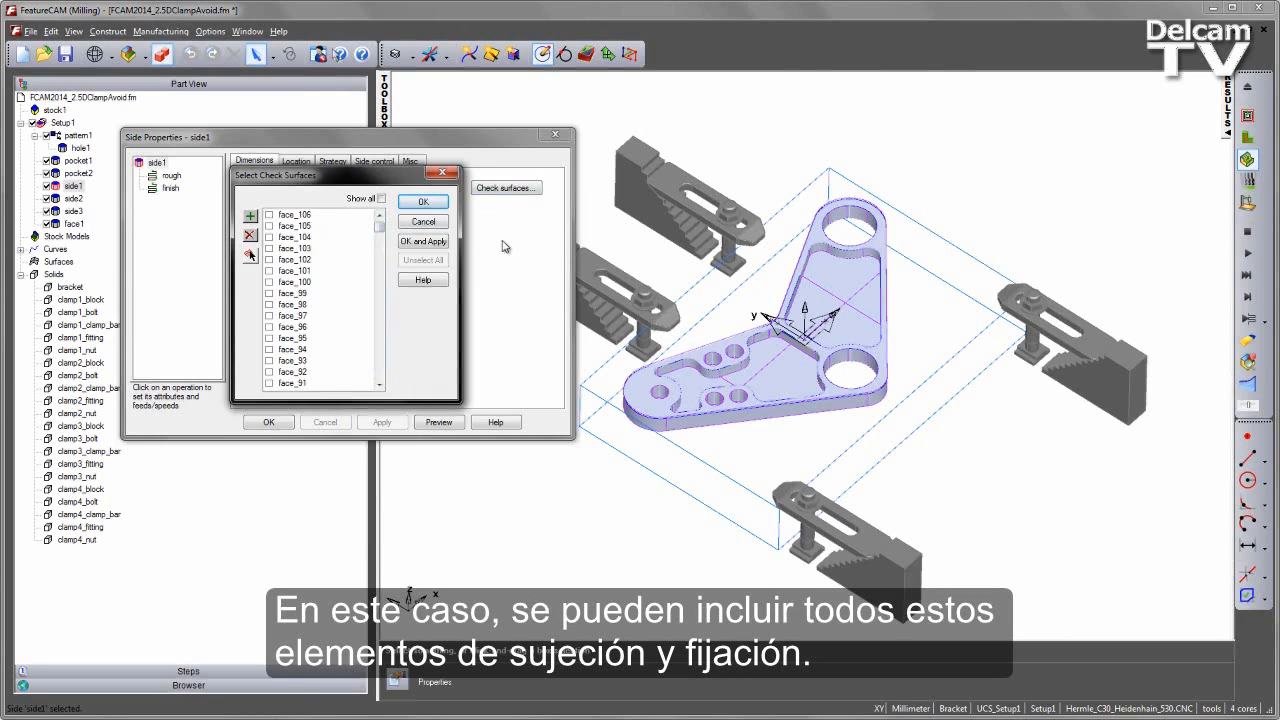
pyautogui.click(425, 226)
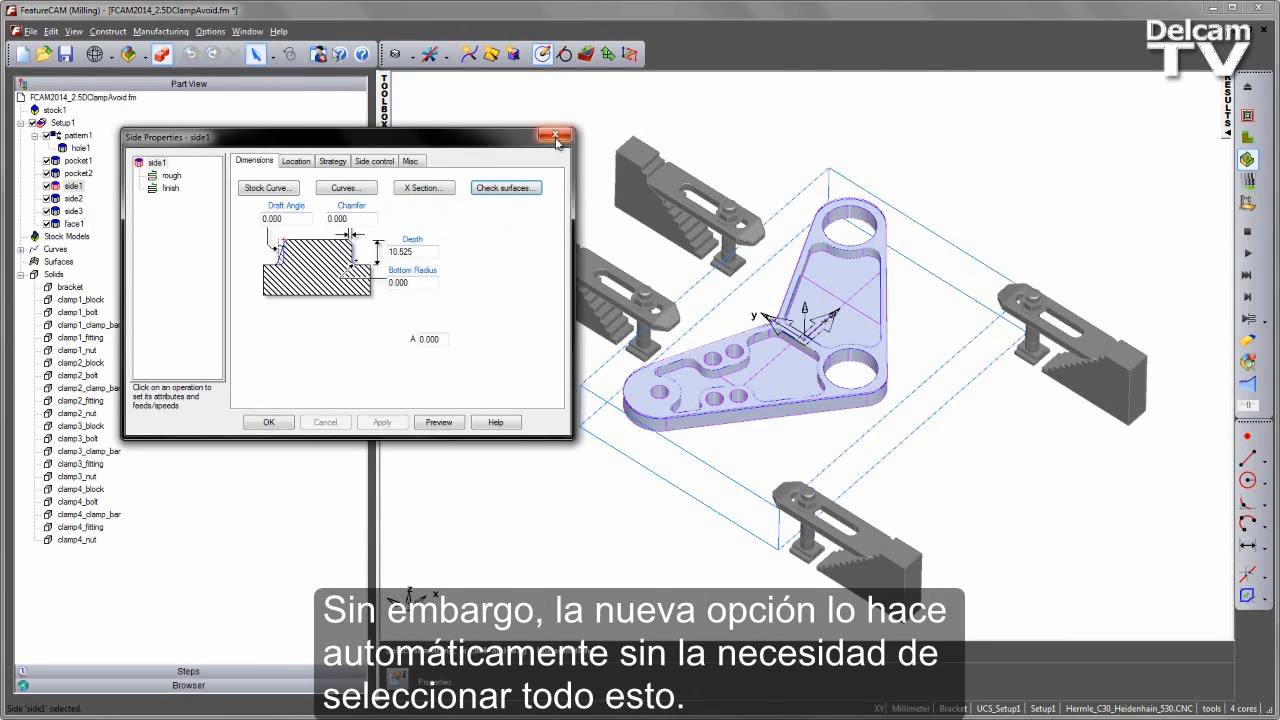
pyautogui.click(555, 134)
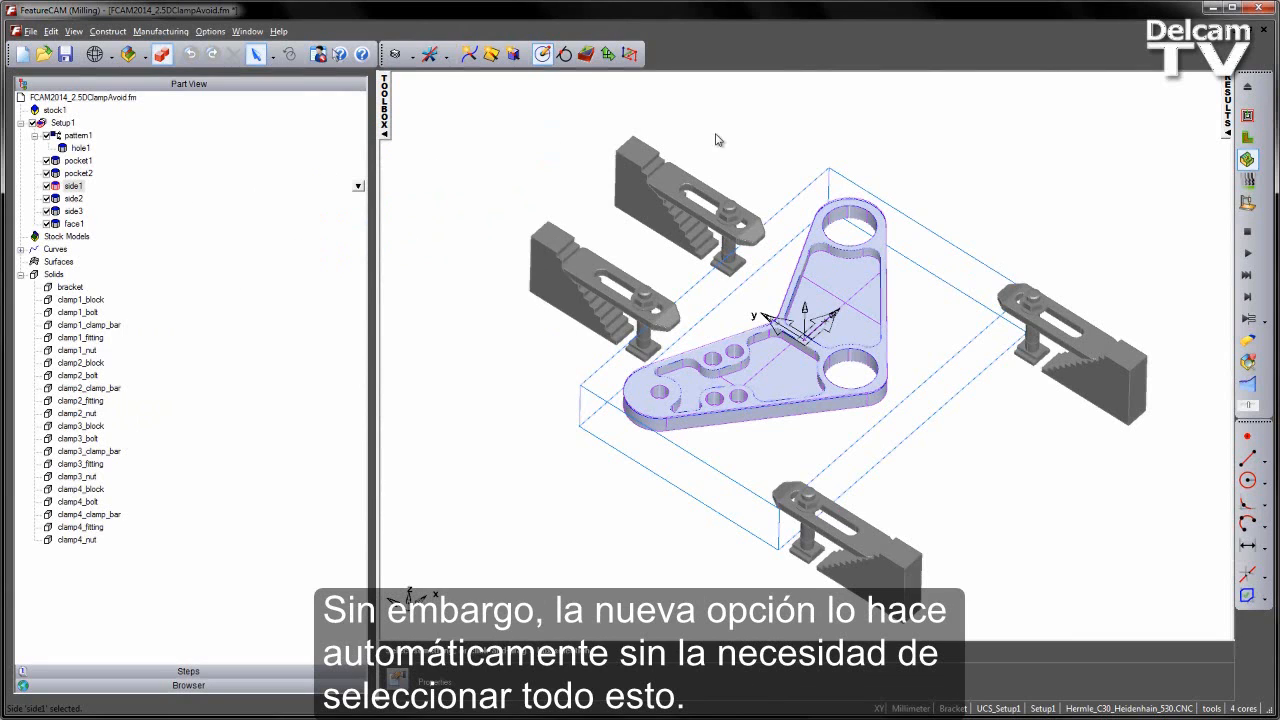
# - Check that the clamp1_block solid is marked for use as a clamp, leaving its setting as it is
pyautogui.rightClick(83, 303)
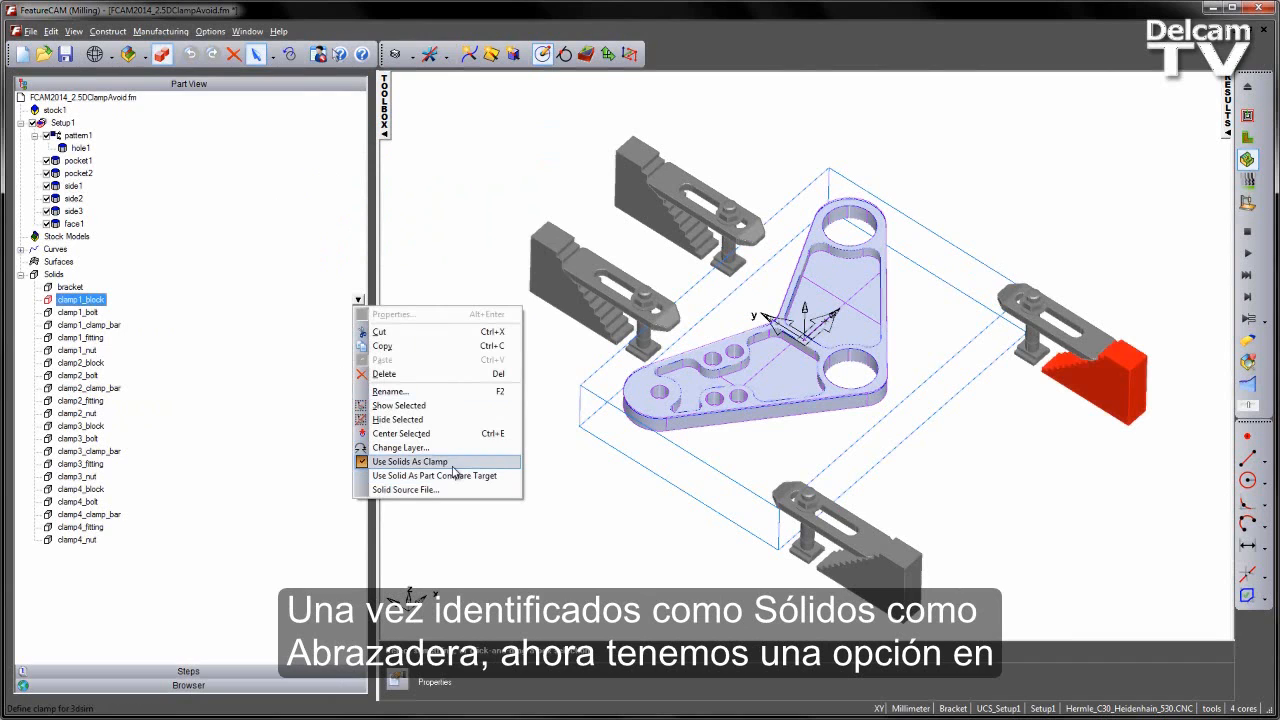
pyautogui.click(430, 238)
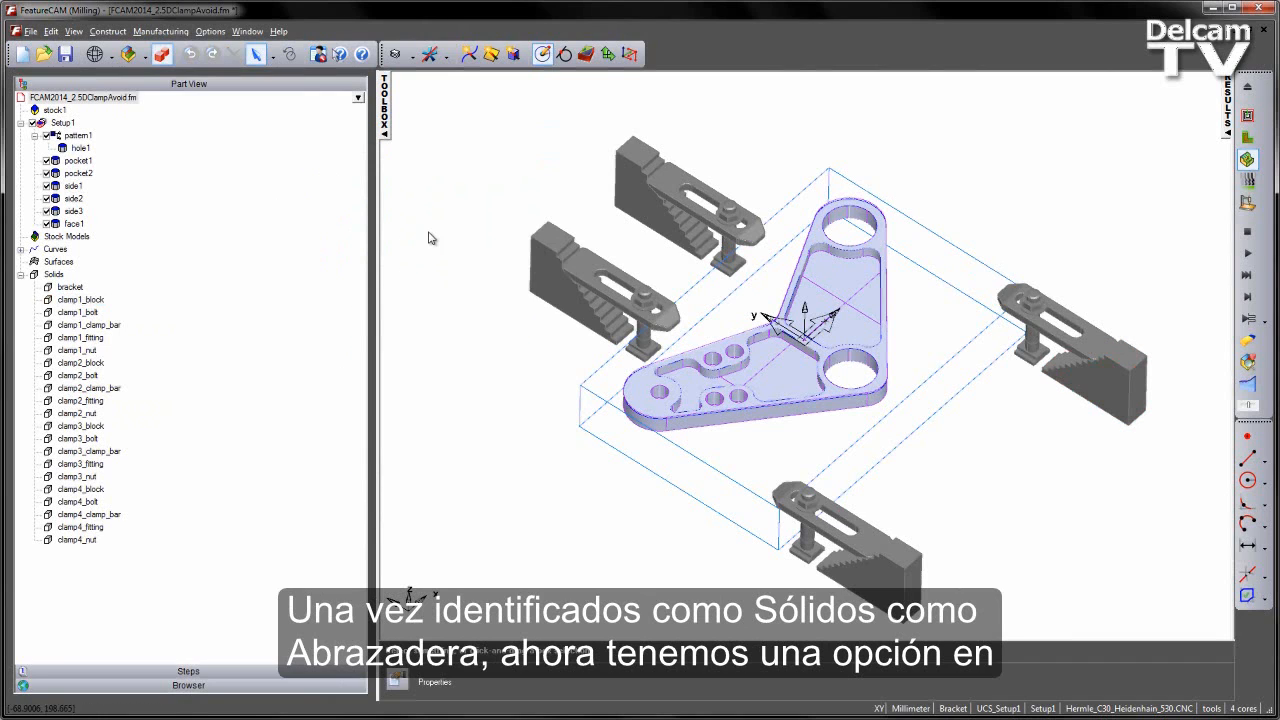
# - Enable automatic clamp avoidance with a 1 mm allowance in the milling machining attributes and apply the settings
pyautogui.click(160, 31)
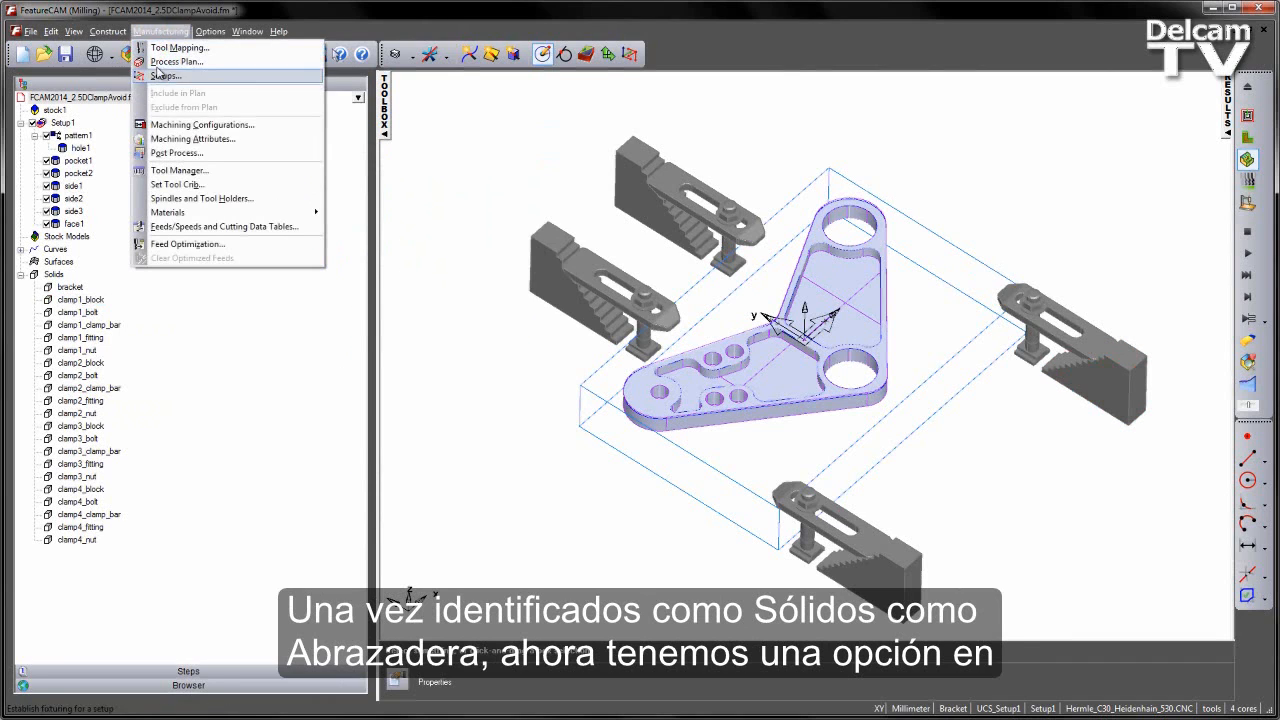
pyautogui.click(204, 139)
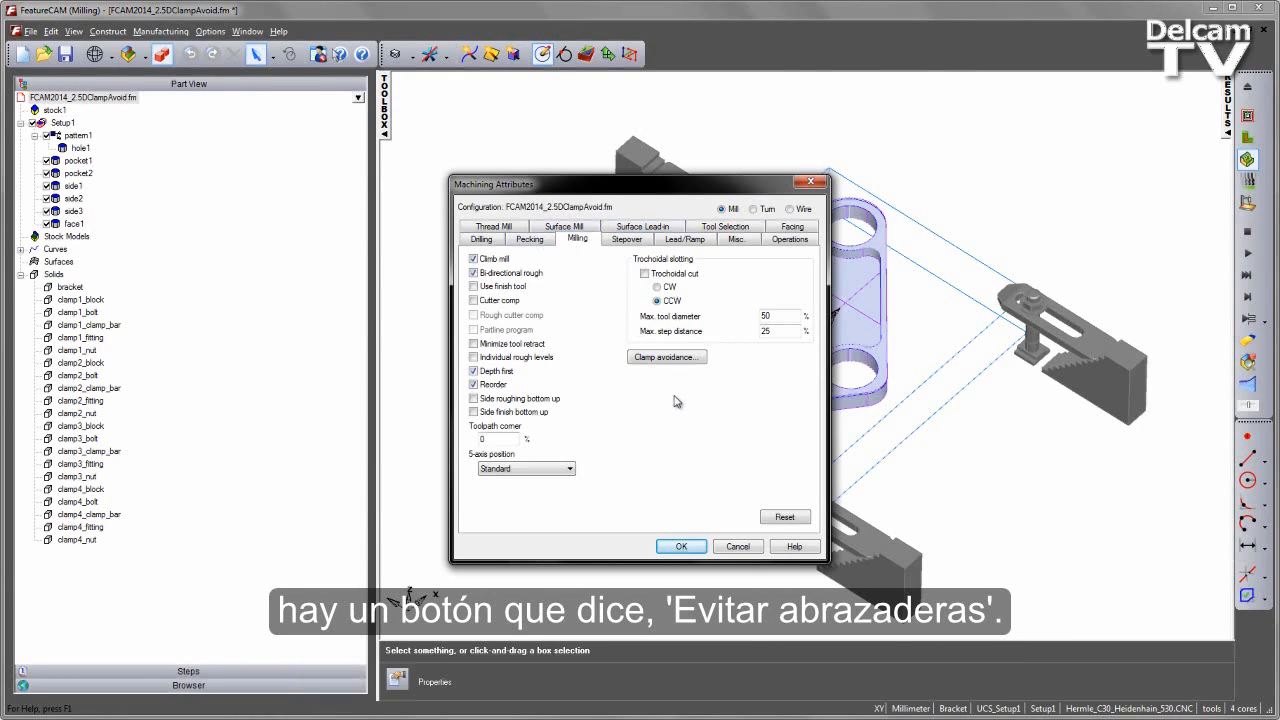
pyautogui.click(680, 360)
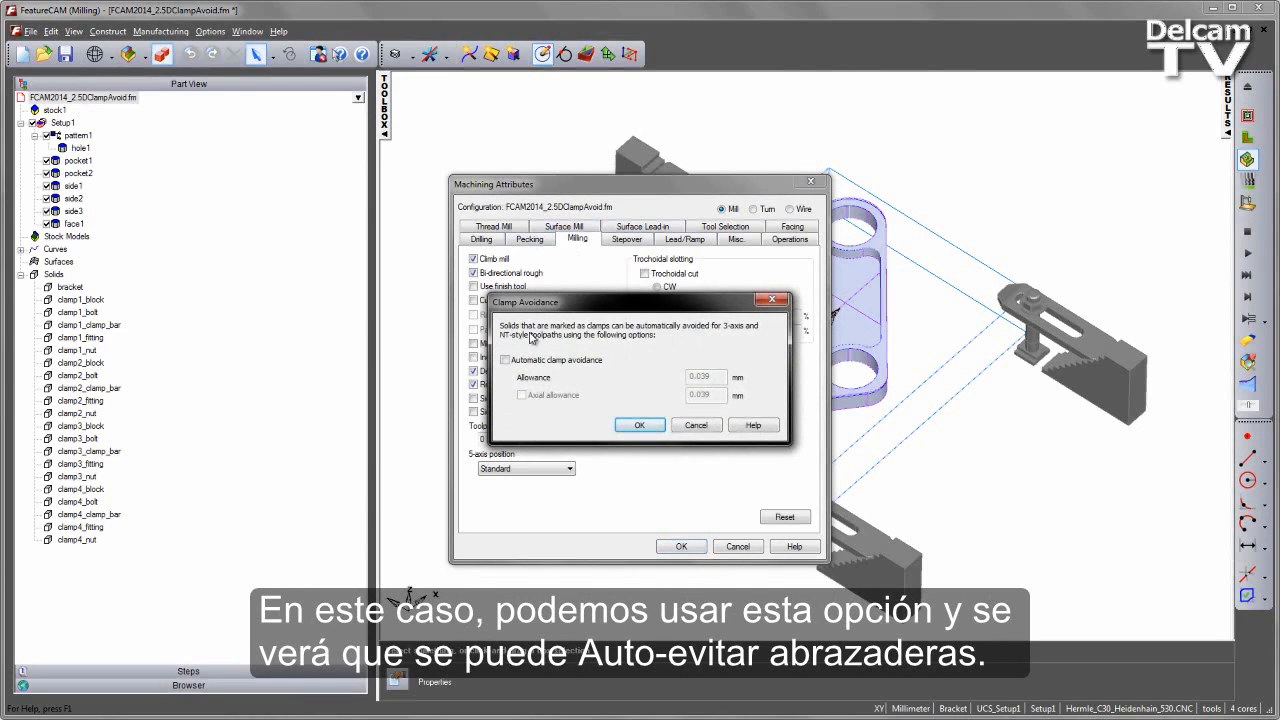
pyautogui.click(506, 360)
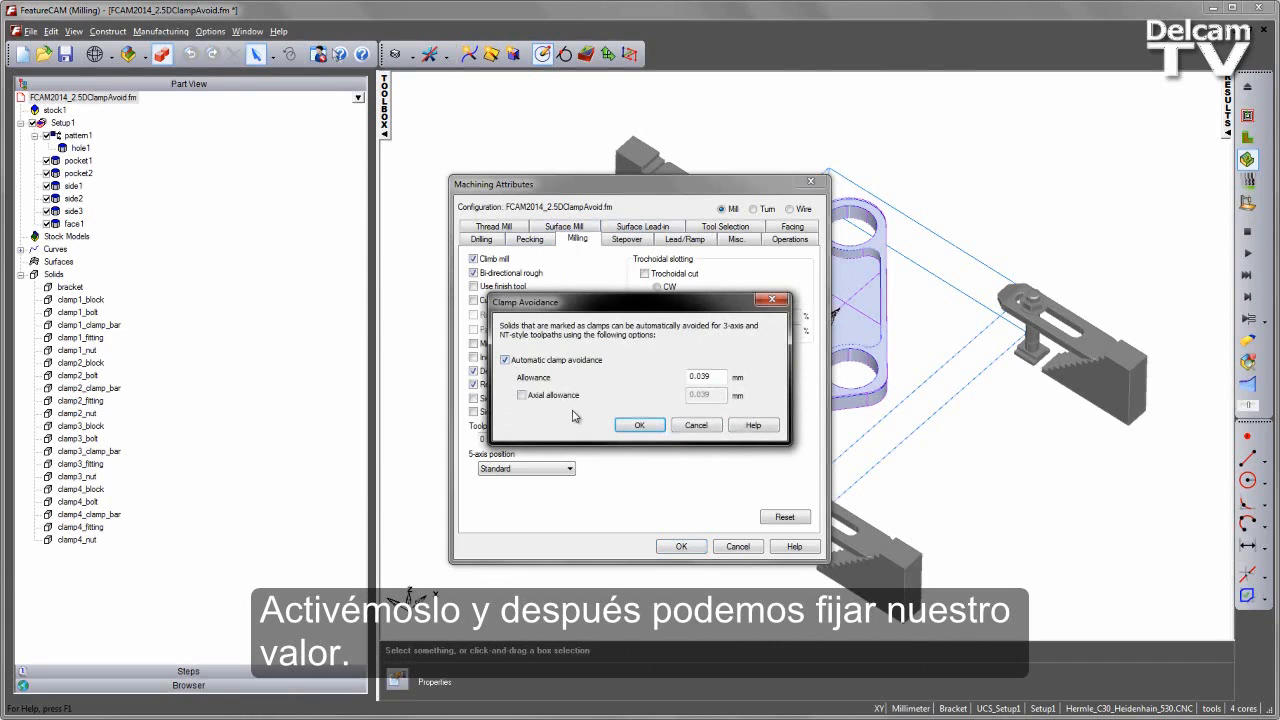
pyautogui.doubleClick(721, 376)
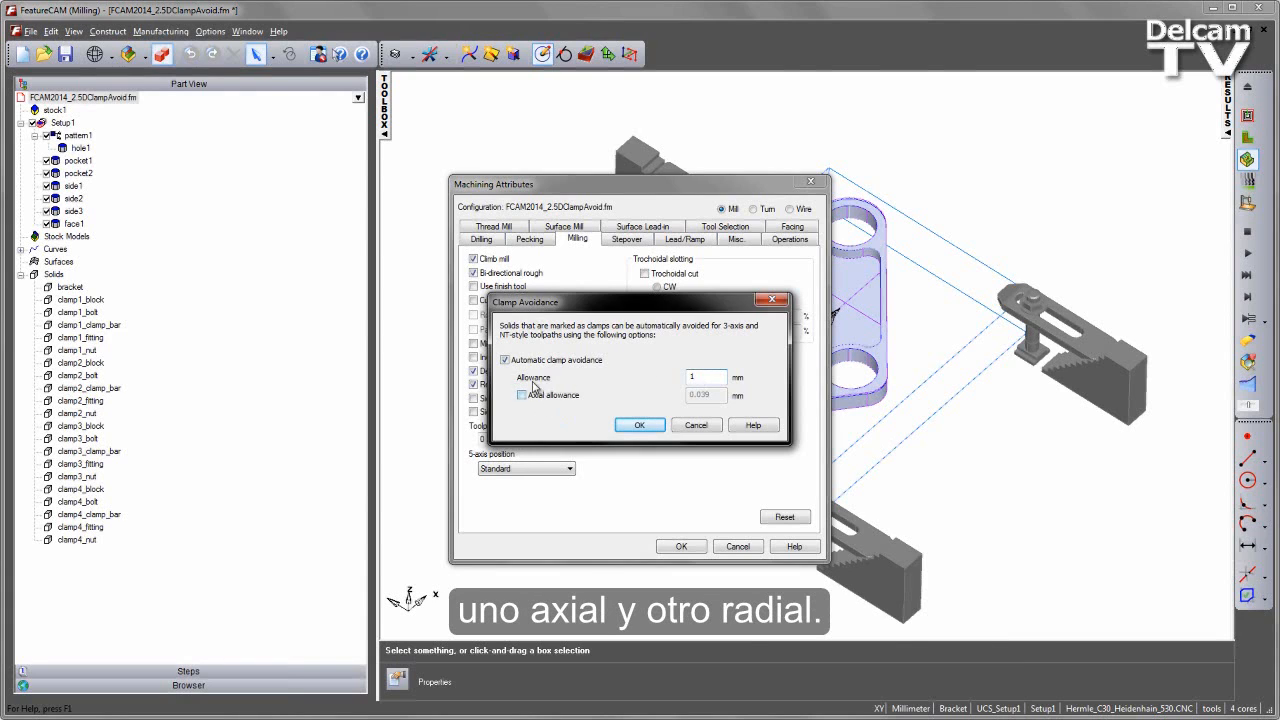
pyautogui.click(640, 425)
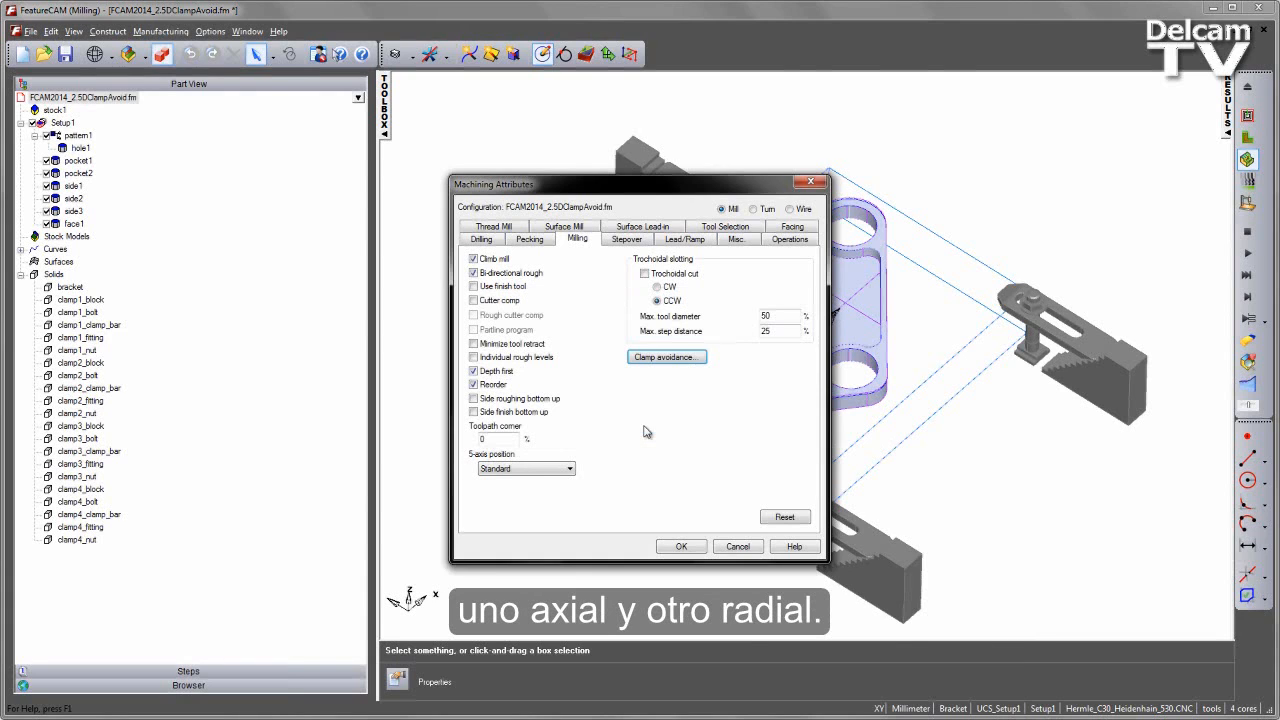
pyautogui.click(684, 546)
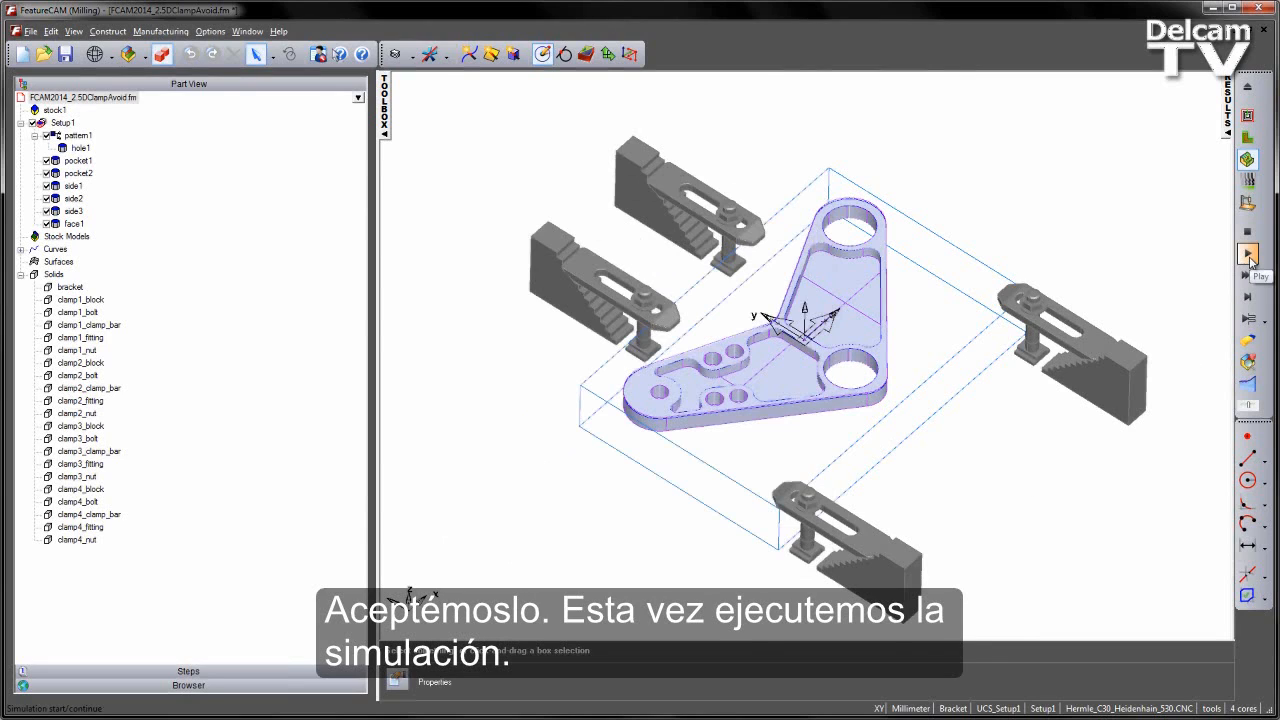
# - Run the 3D simulation again and examine the machined stock around each clamp from several angles
pyautogui.click(1248, 256)
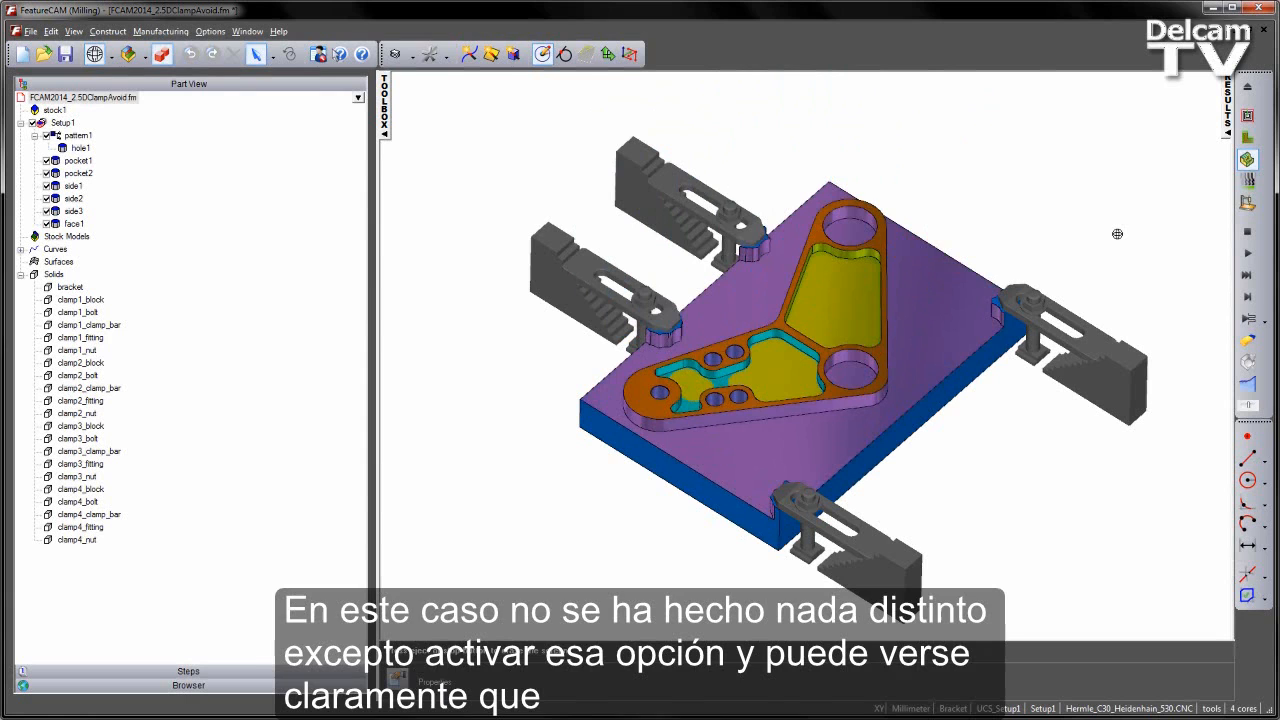
pyautogui.moveTo(764, 291); pyautogui.dragTo(945, 261, button='middle')
pyautogui.scroll(3, 945, 261)
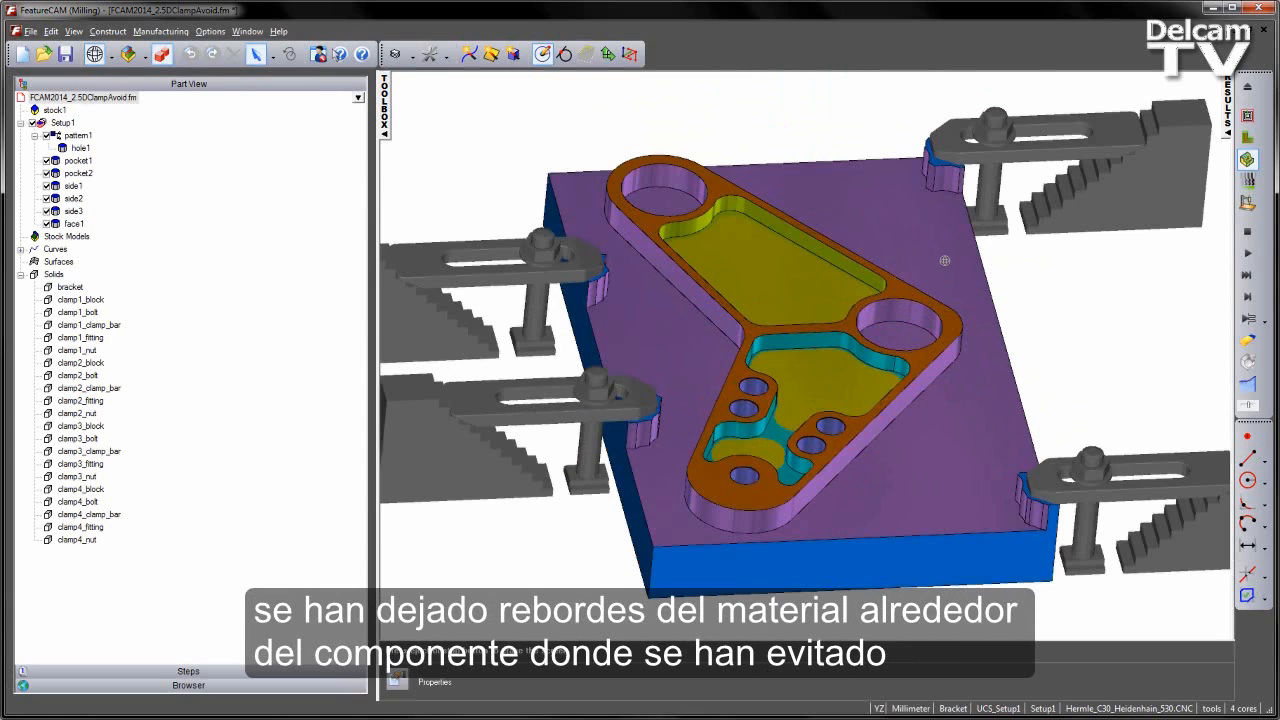
pyautogui.moveTo(620, 250); pyautogui.dragTo(620, 457, button='middle')
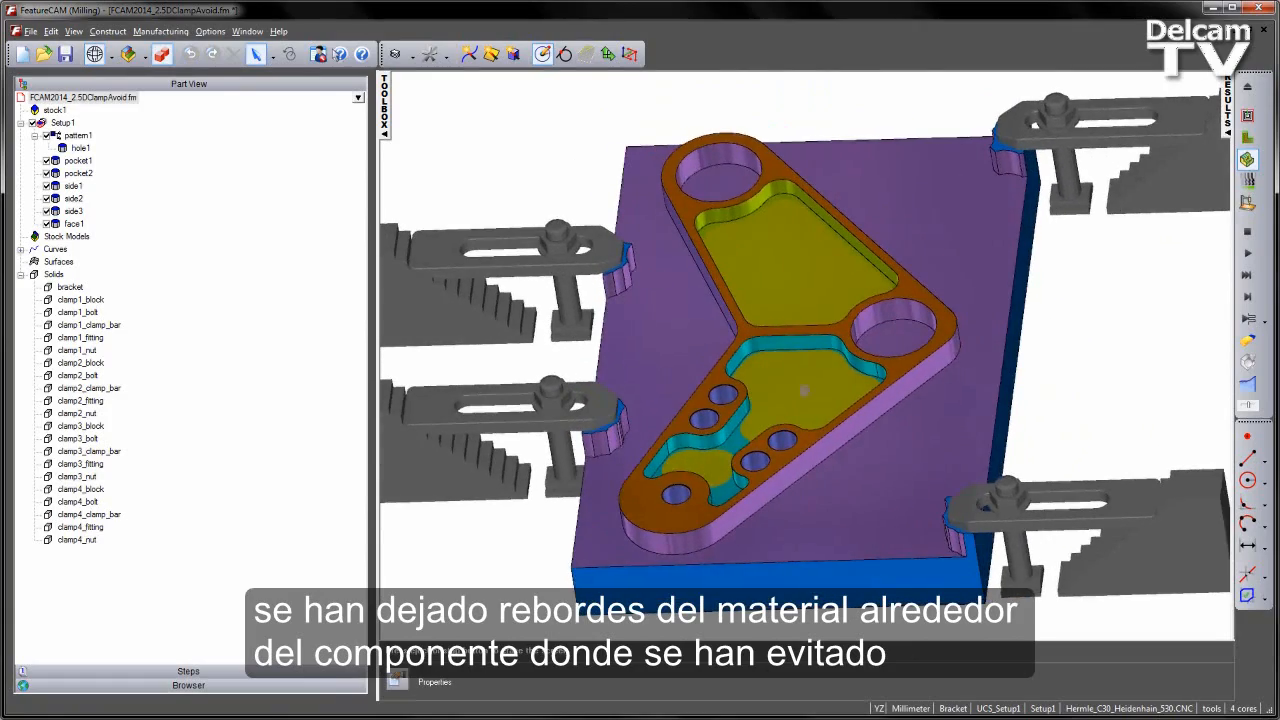
pyautogui.moveTo(804, 390); pyautogui.dragTo(1093, 451, button='middle')
pyautogui.moveTo(861, 497)
pyautogui.mouseDown(button='middle')
pyautogui.moveTo(611, 494)
pyautogui.moveTo(946, 466)
pyautogui.moveTo(853, 500)
pyautogui.mouseUp(button='middle')
pyautogui.moveTo(799, 462); pyautogui.dragTo(912, 430, button='middle')
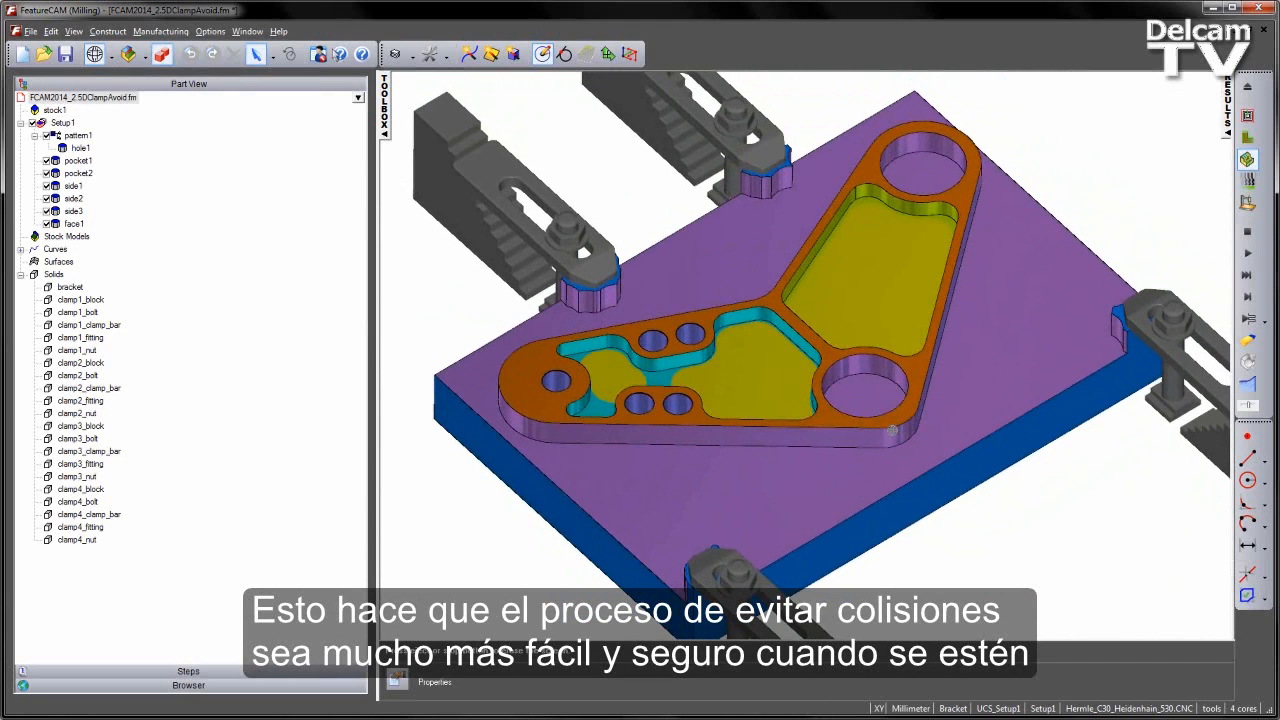